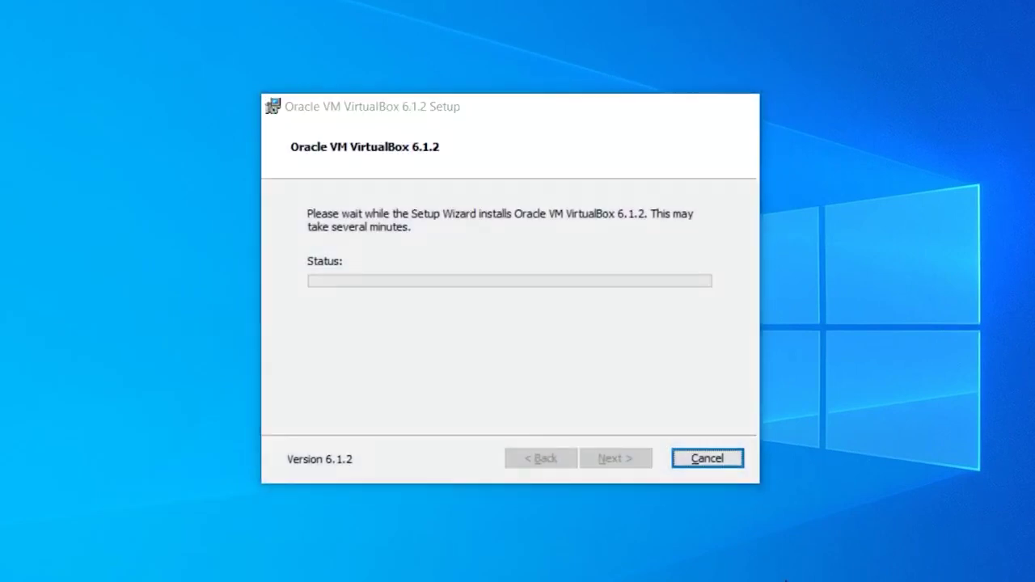
- Finish the VirtualBox setup and install the Oracle VM VirtualBox Extension Pack 6.1.2r135662 in the preferences, accepting its license
click(615, 458)
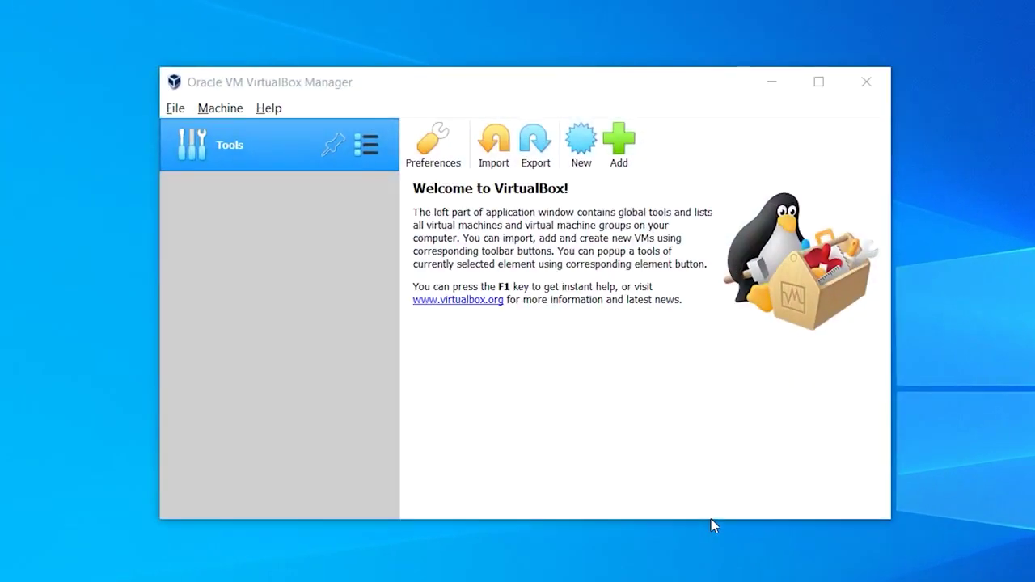
click(431, 143)
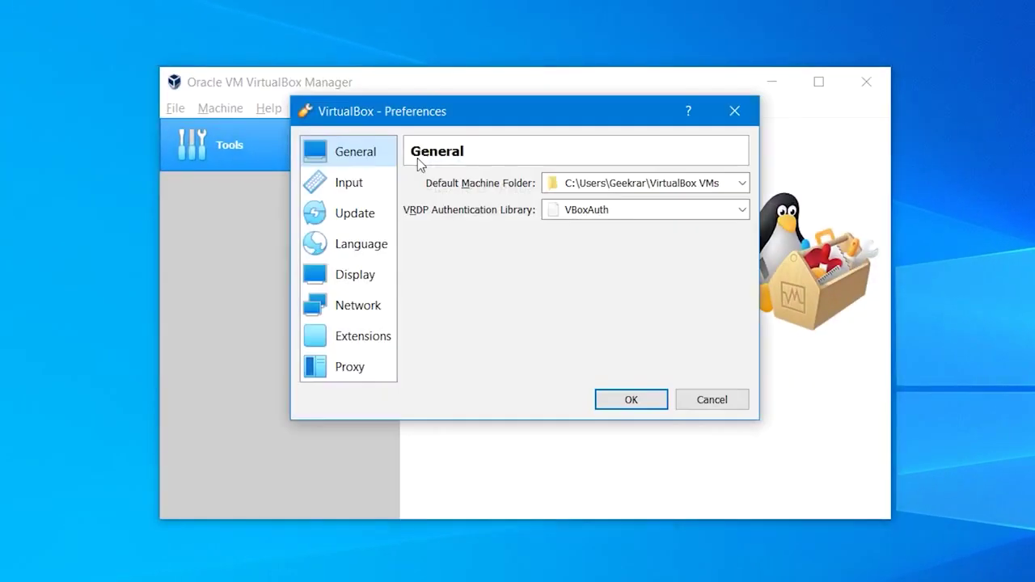
click(363, 338)
click(736, 203)
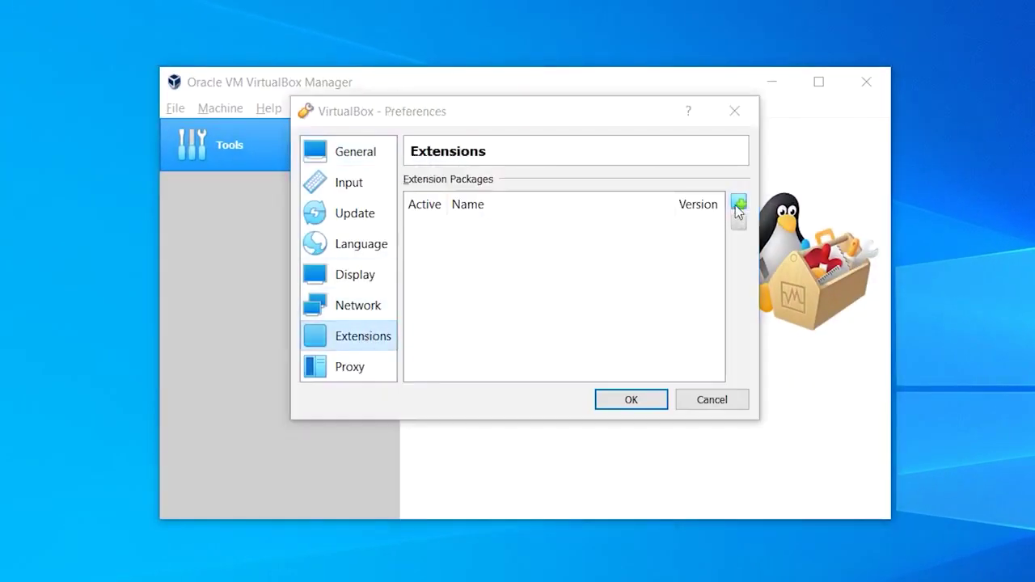
double_click(703, 305)
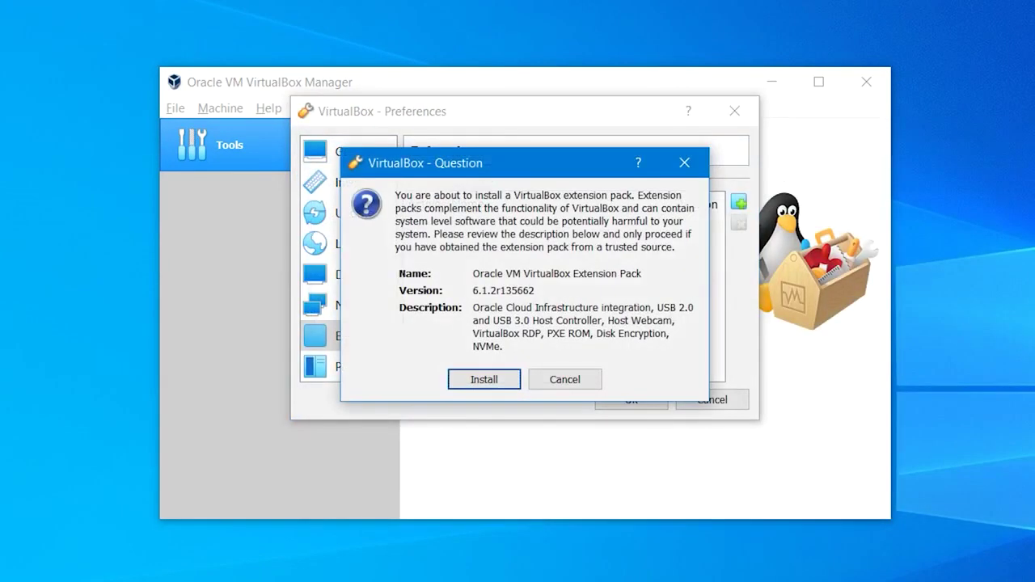
click(516, 384)
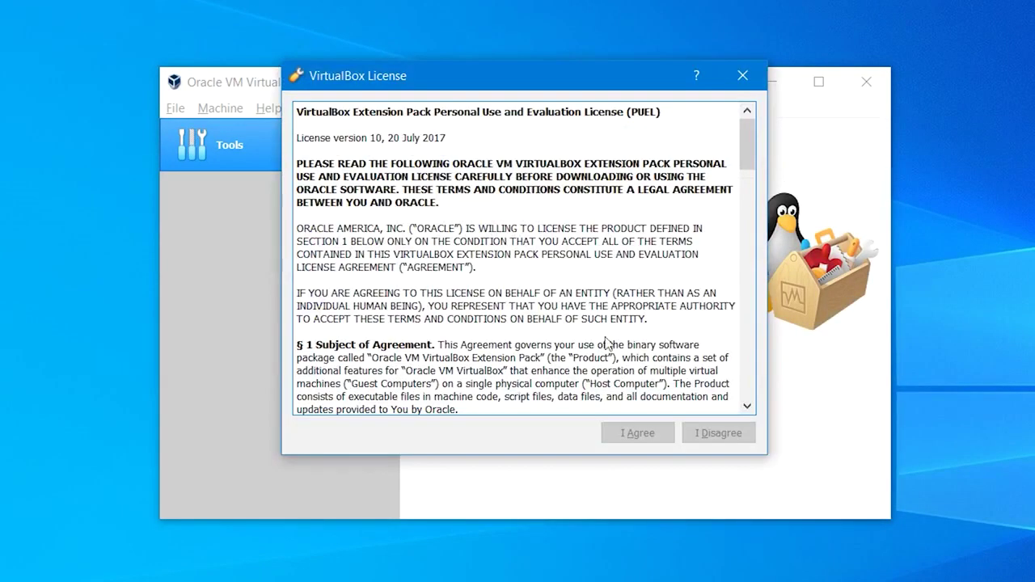
drag(756, 159, 748, 388)
click(638, 433)
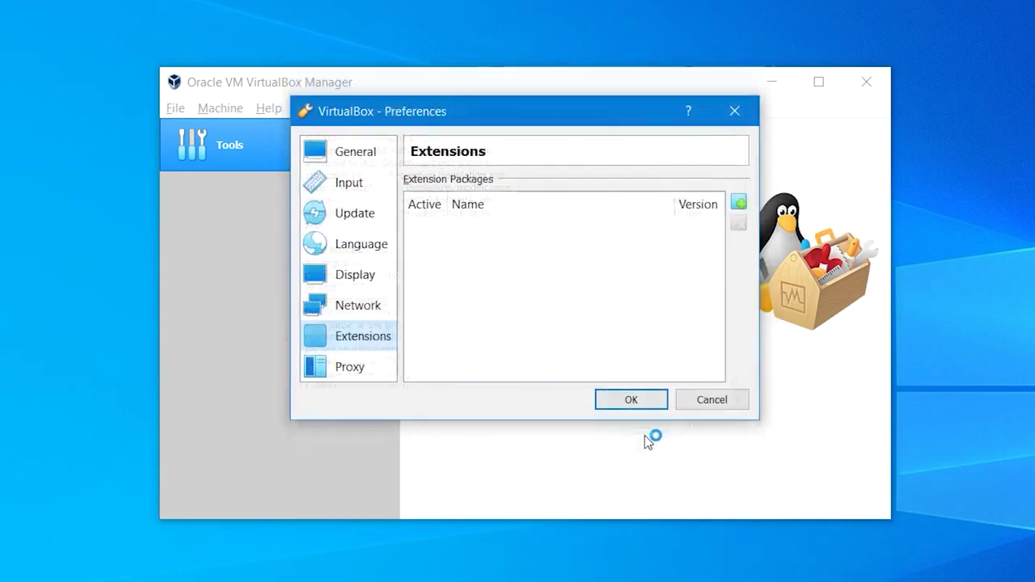
click(550, 317)
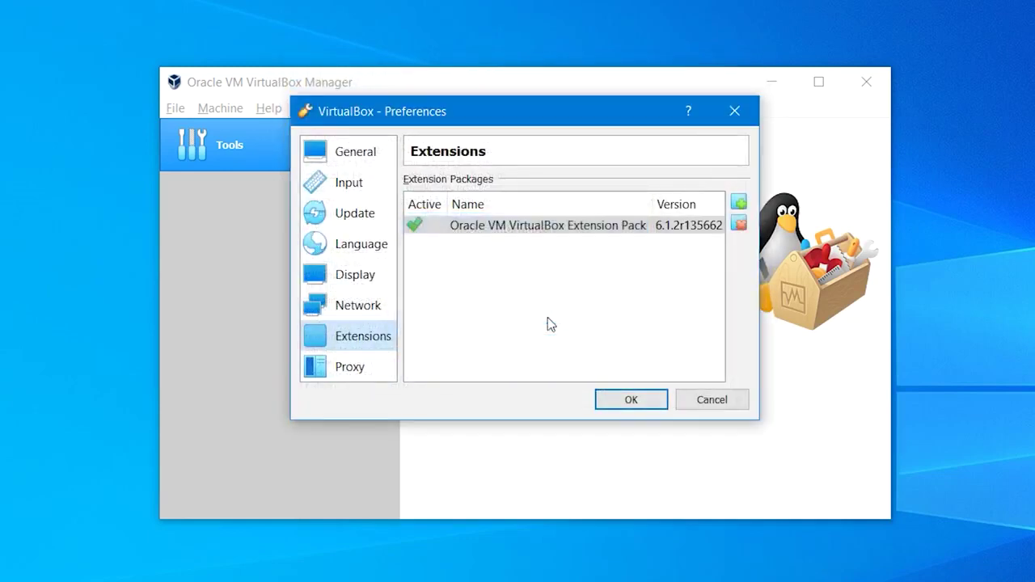
click(624, 397)
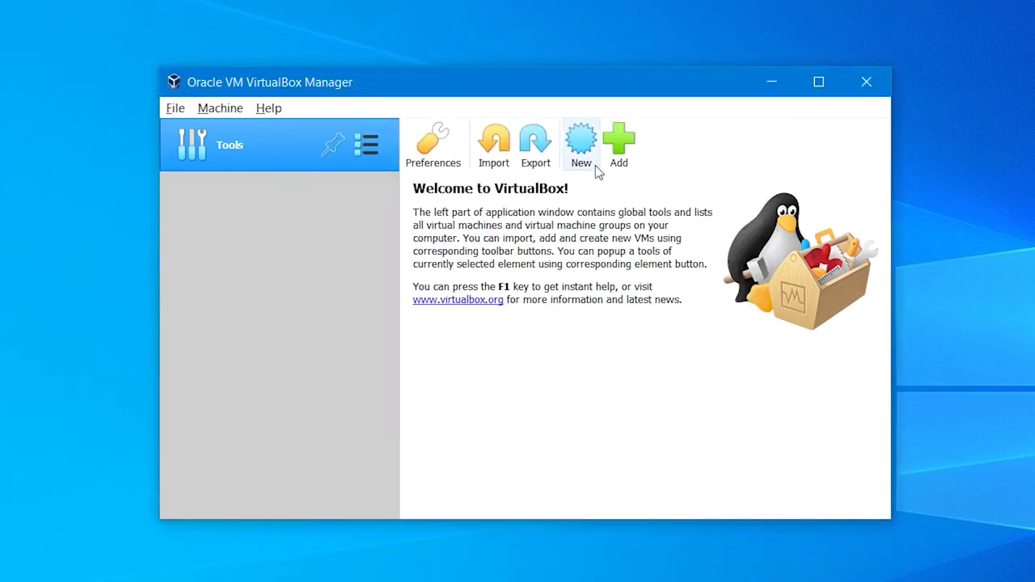
- Define a new virtual machine named macOS Catalina in expert mode, with 8192 MB memory and a new virtual hard disk
click(582, 145)
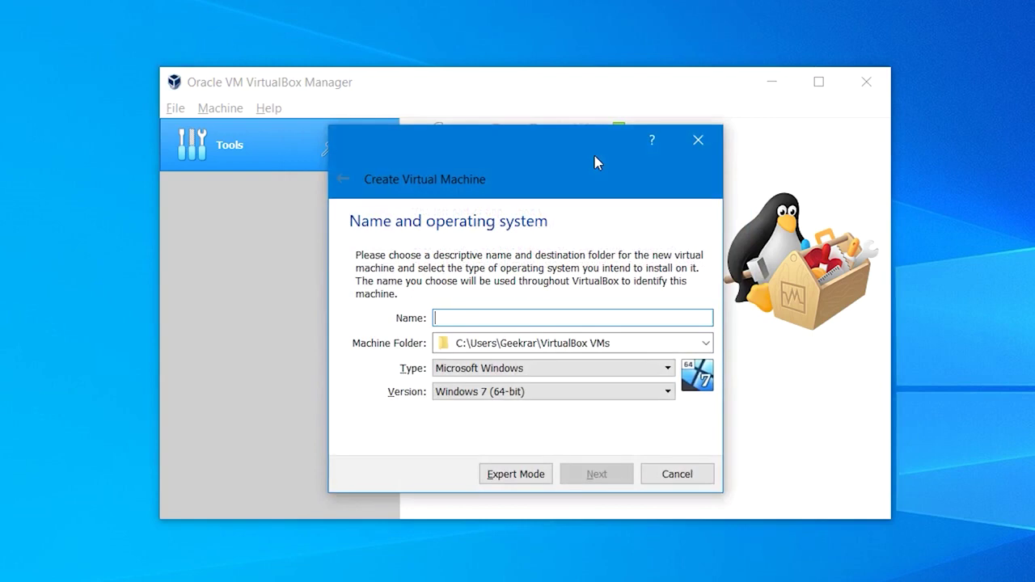
click(542, 479)
text(mac)
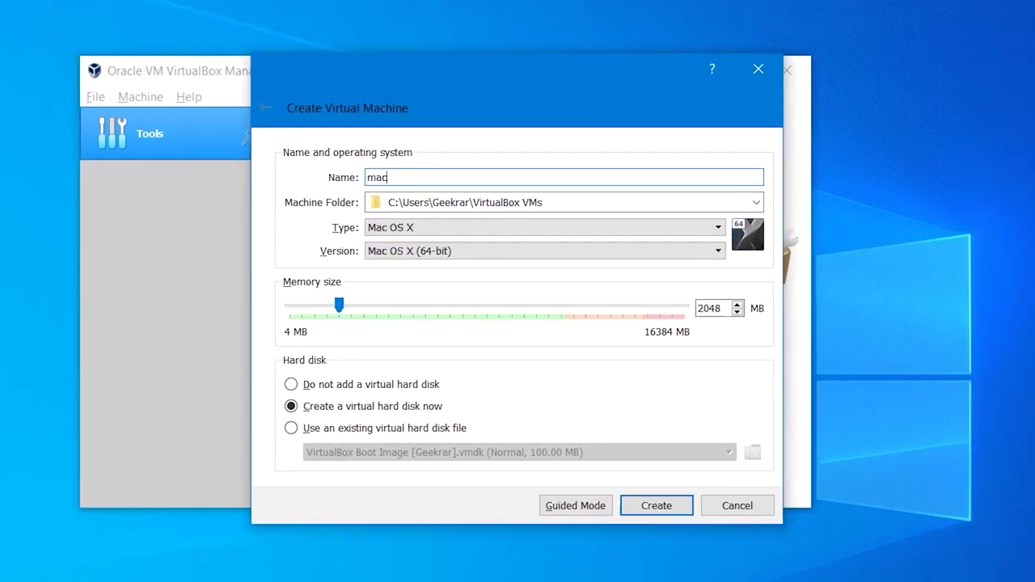
text(OS Catalina)
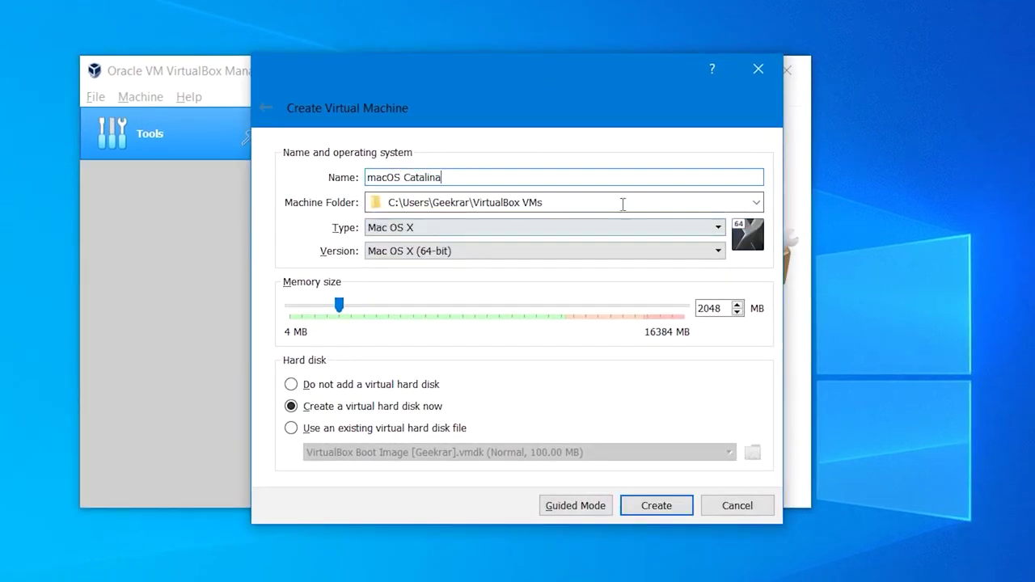
click(549, 304)
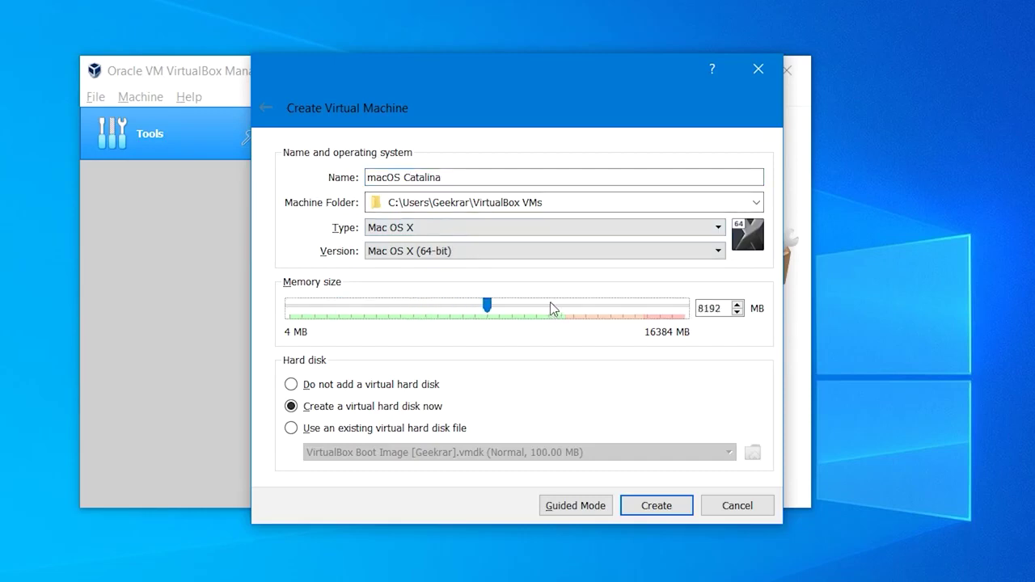
click(424, 407)
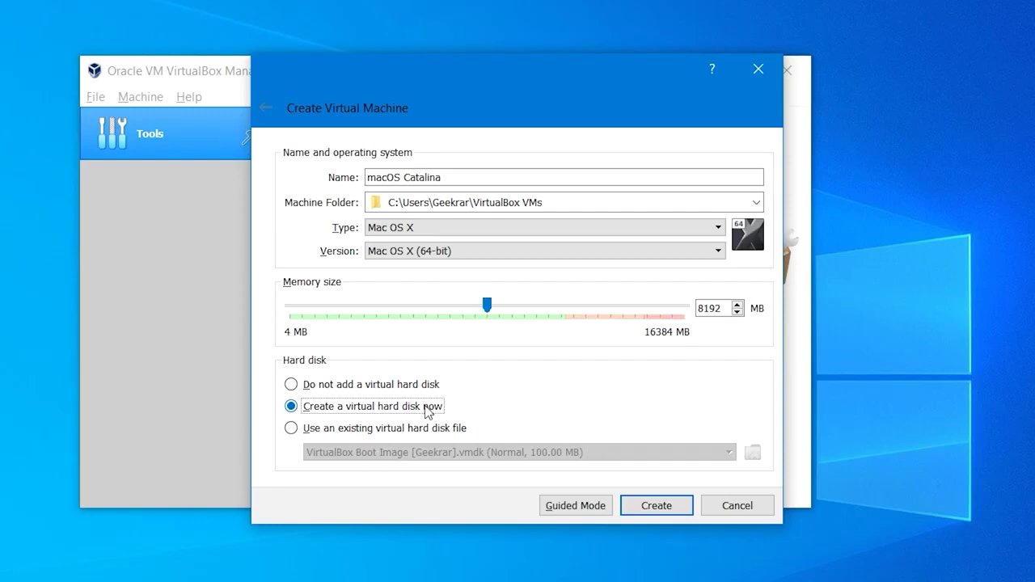
click(661, 508)
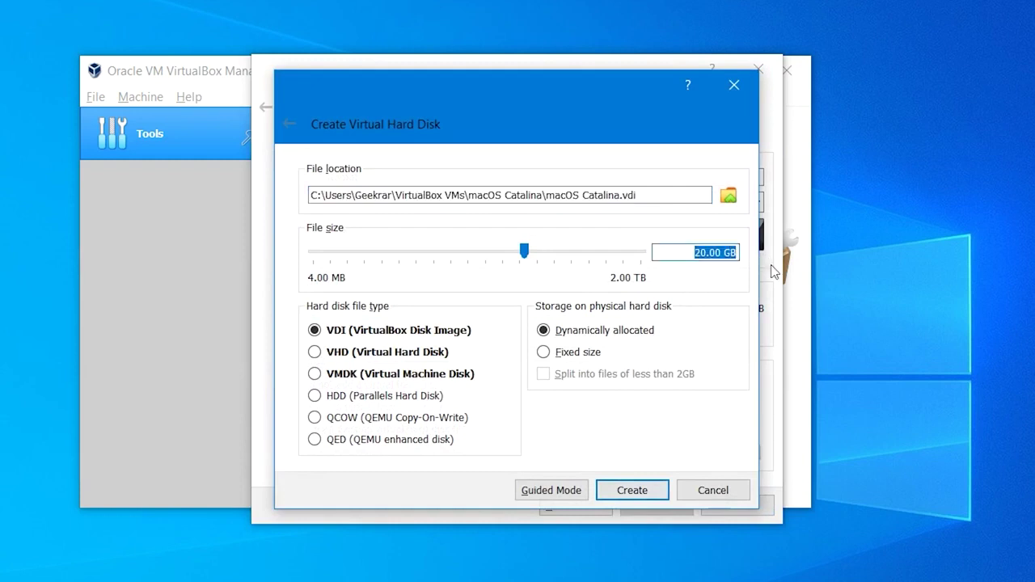
- Create the machine's virtual hard disk with a size of 100 GB and the VMDK (Virtual Machine Disk) file type
text(100)
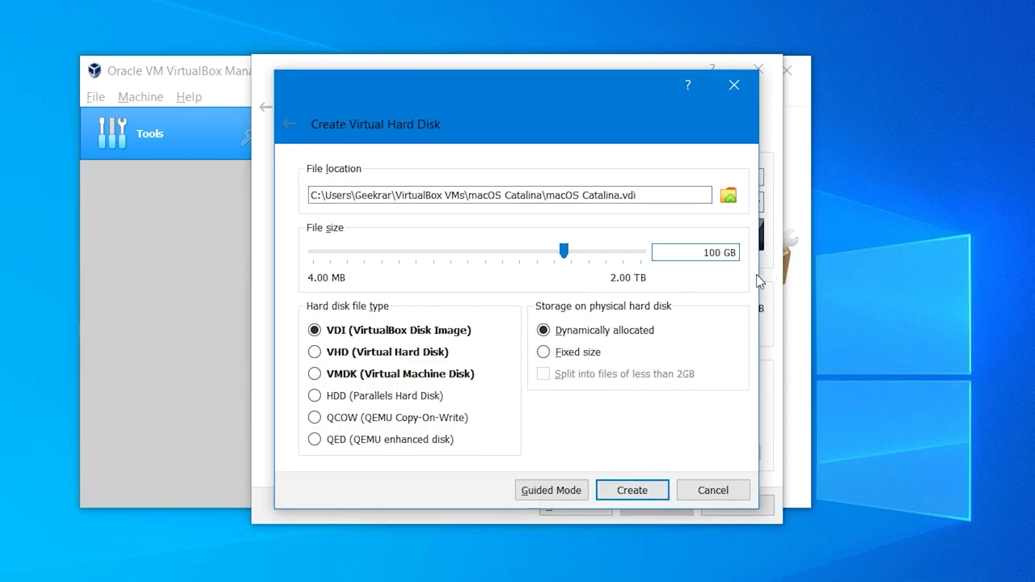
click(459, 377)
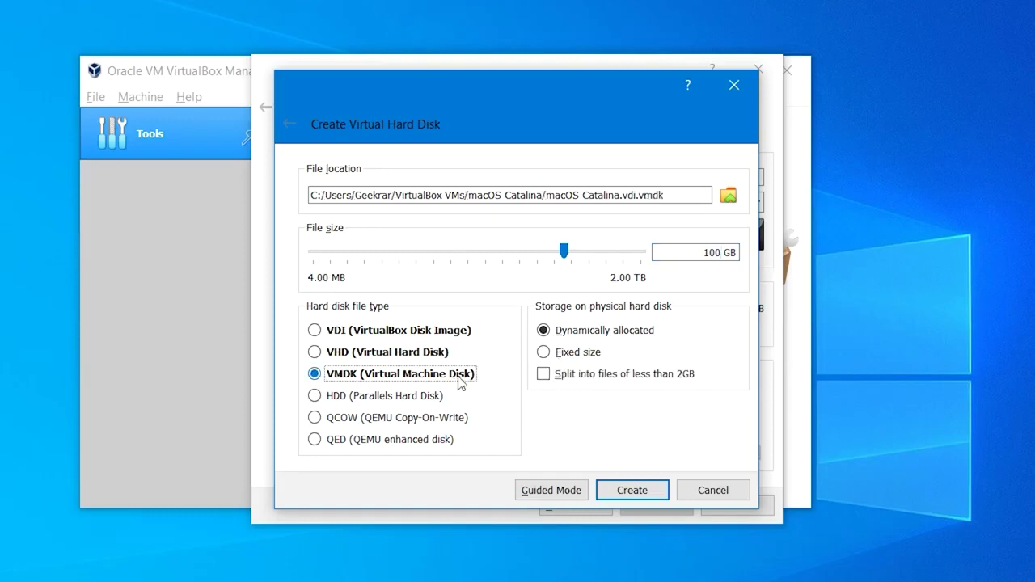
click(649, 495)
- In the macOS Catalina machine's system settings, set the chipset to PIIX3 and the processor count to 4
click(470, 158)
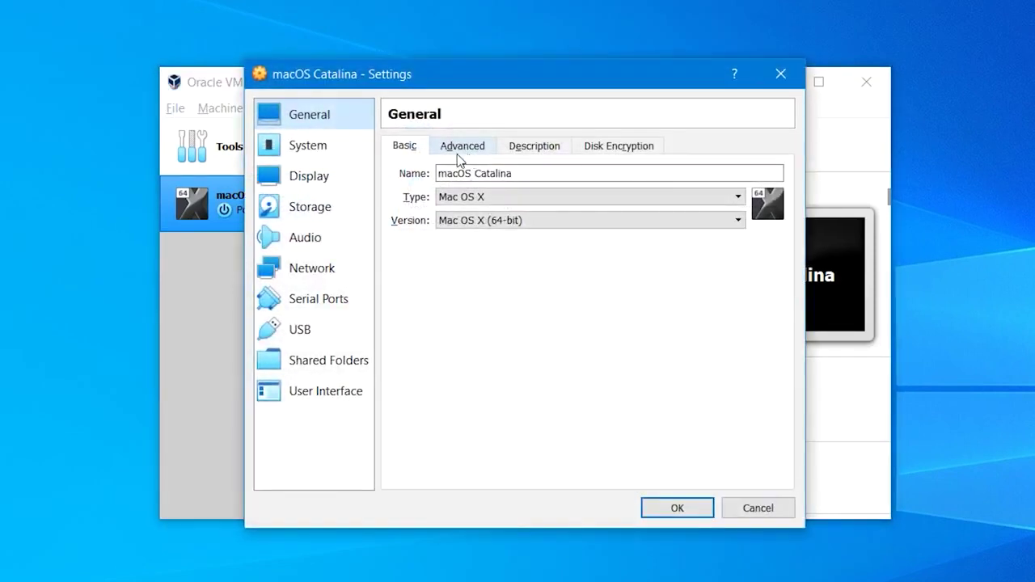
click(339, 147)
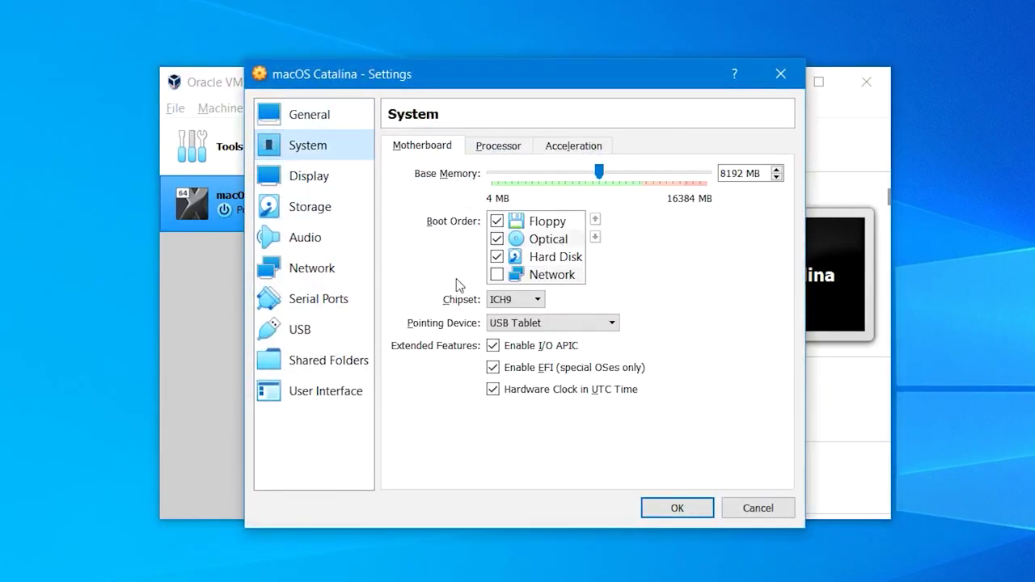
click(514, 300)
click(515, 314)
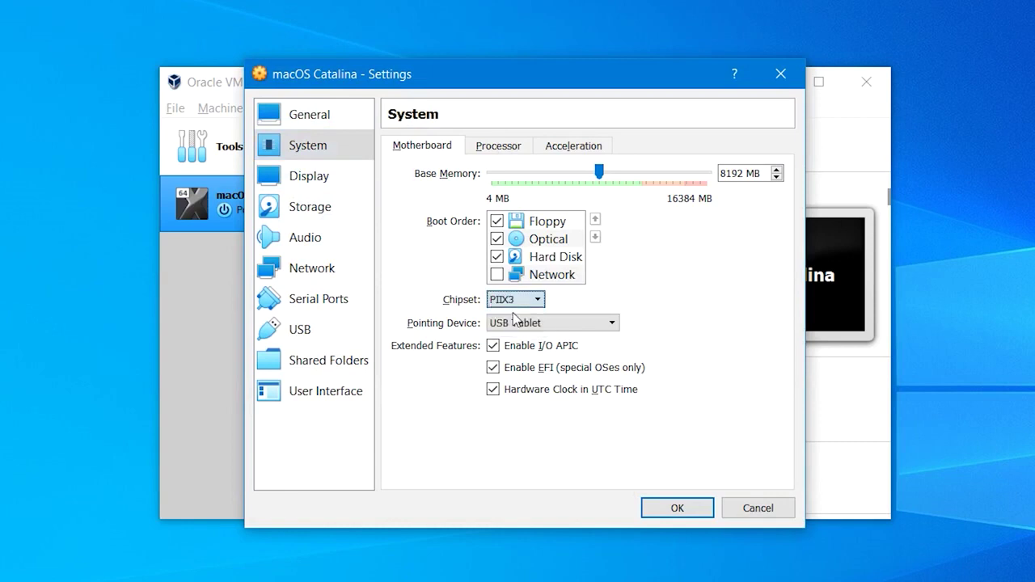
click(509, 146)
click(569, 180)
click(591, 178)
click(591, 178)
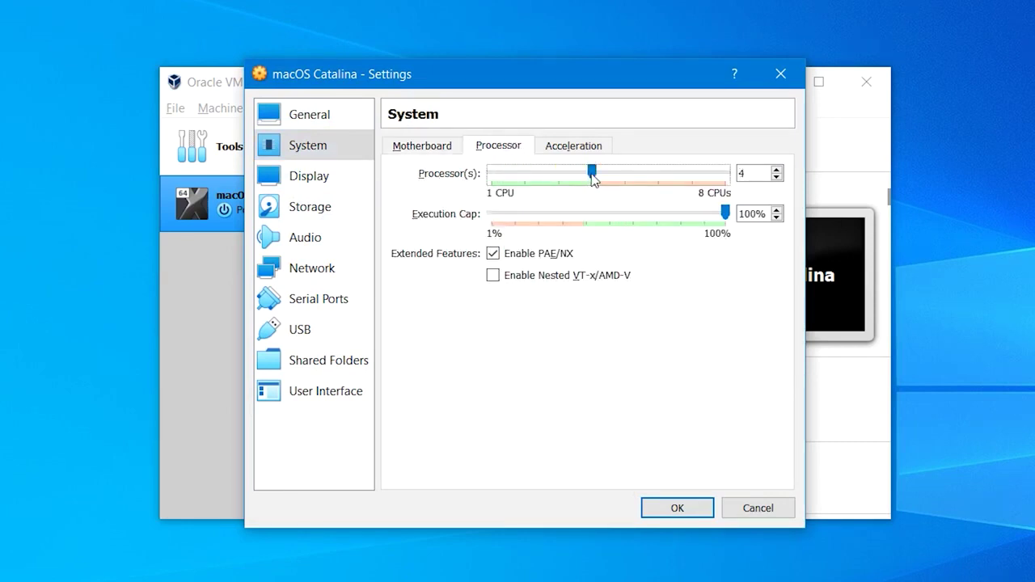
- Set the machine's video memory to 128 MB and its graphics controller to VMSVGA
click(359, 175)
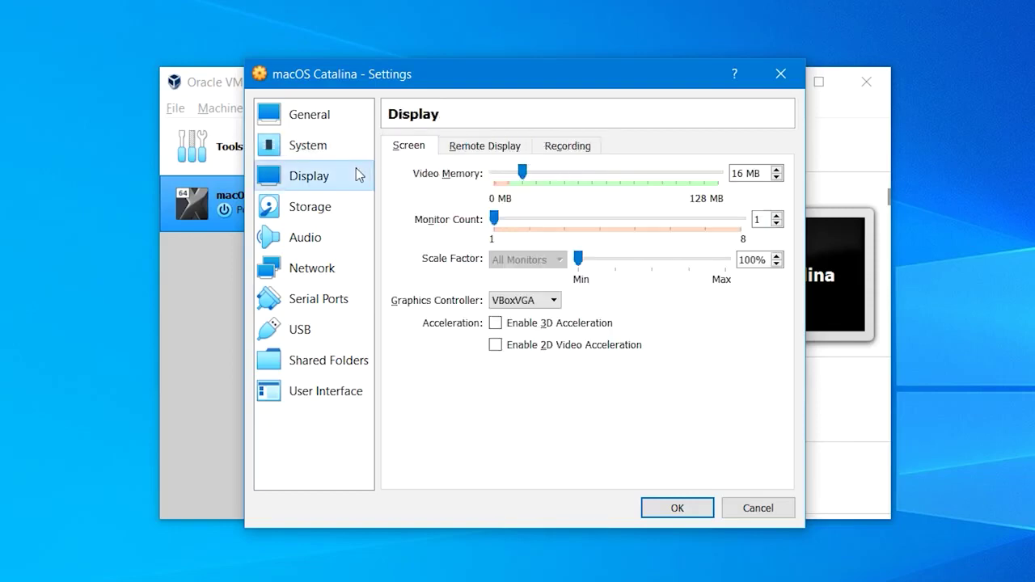
drag(524, 173, 738, 171)
click(533, 301)
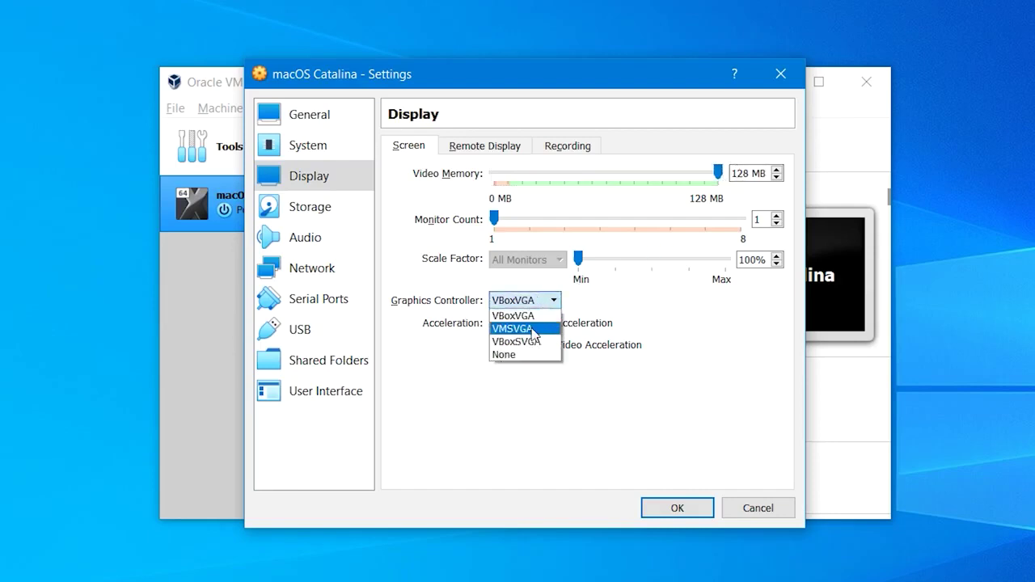
click(534, 329)
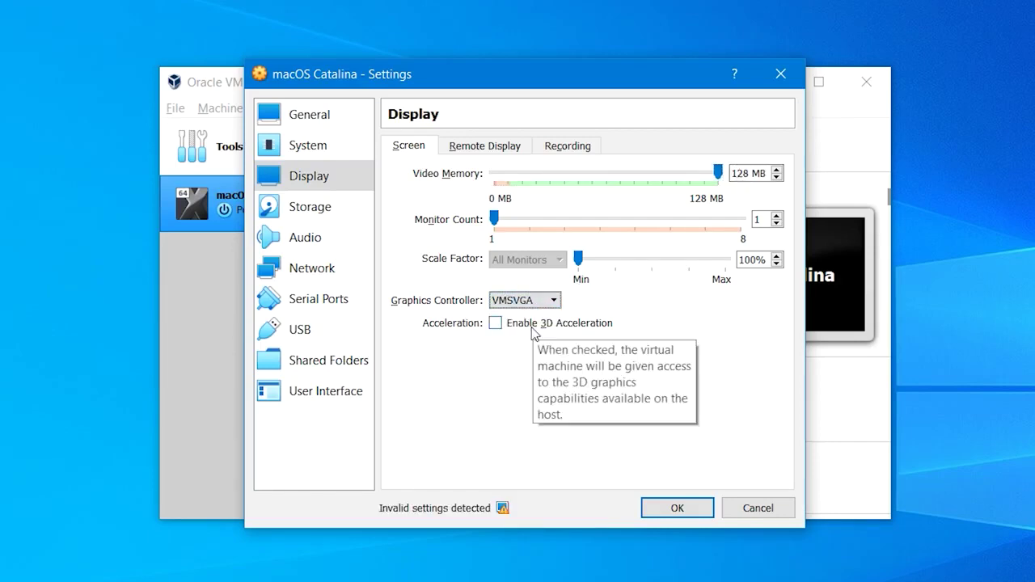
- Load the macOS Catalina ISO [Geekrar] disk file from Downloads into the machine's empty optical drive
click(352, 214)
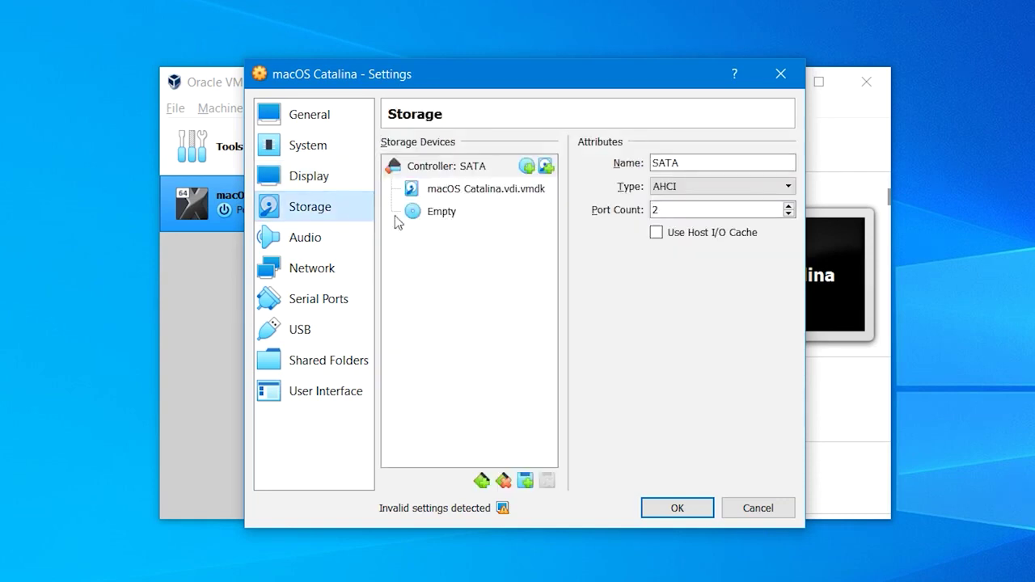
click(514, 218)
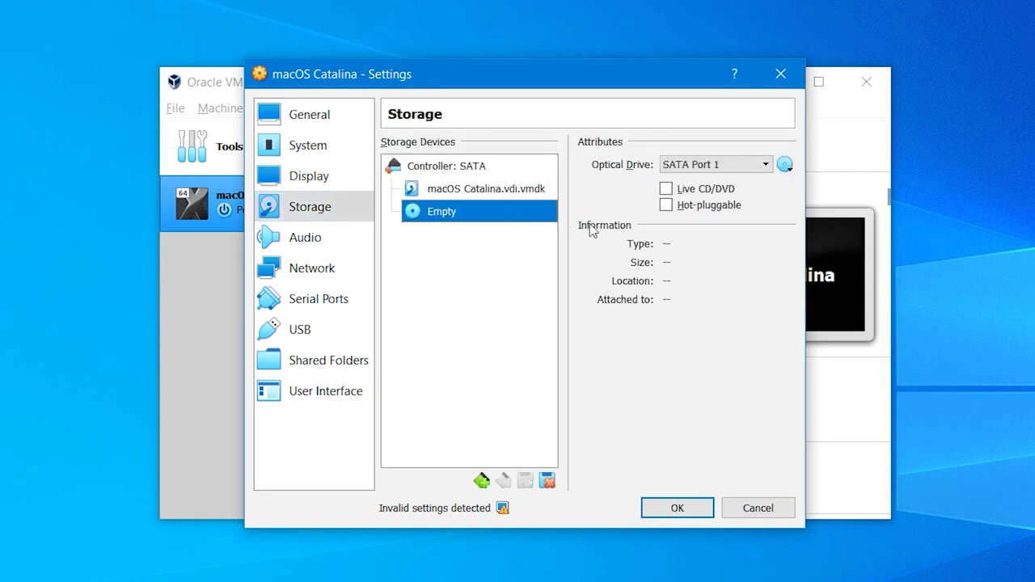
click(786, 166)
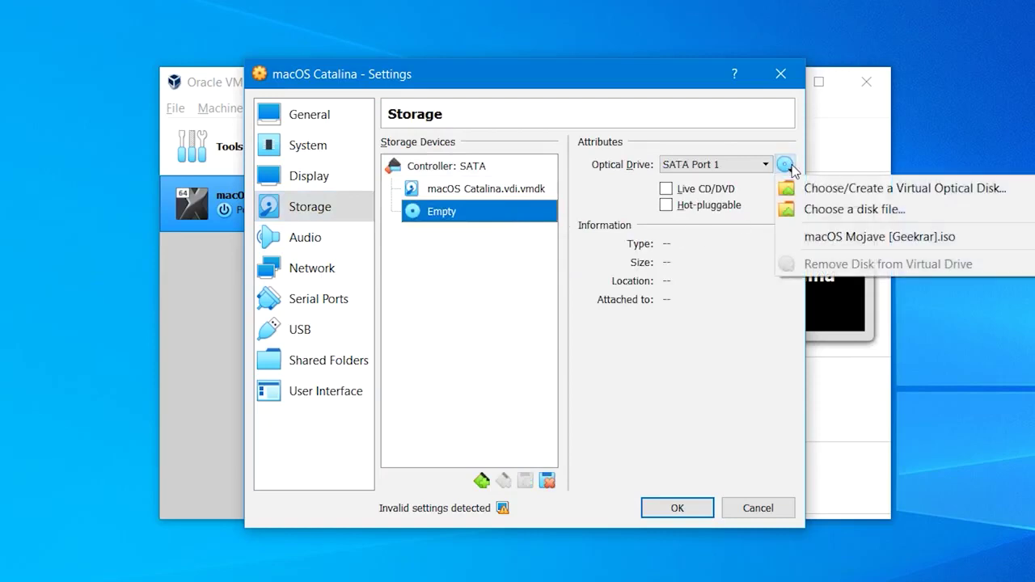
click(794, 209)
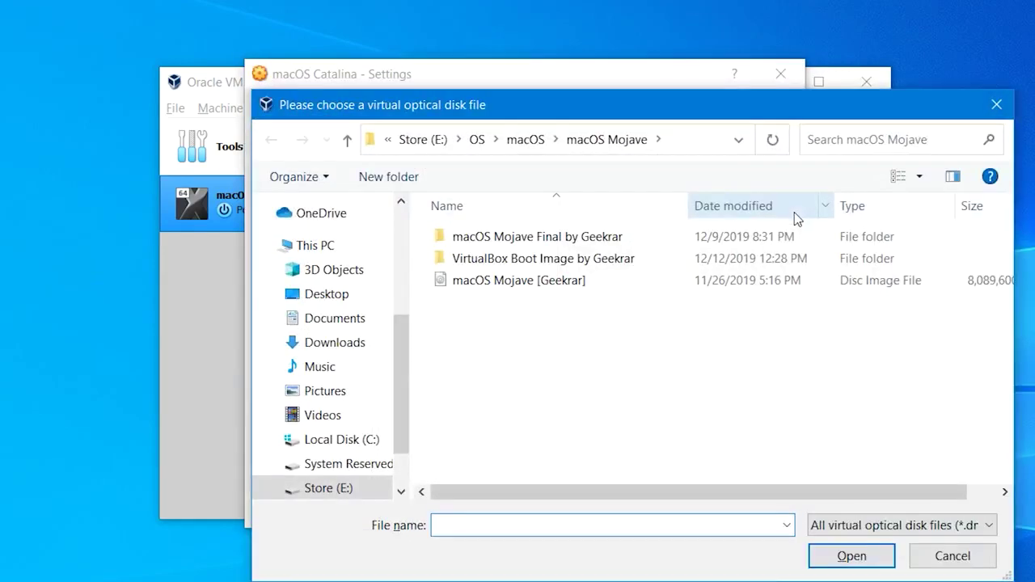
click(377, 340)
double_click(553, 266)
double_click(570, 217)
double_click(570, 236)
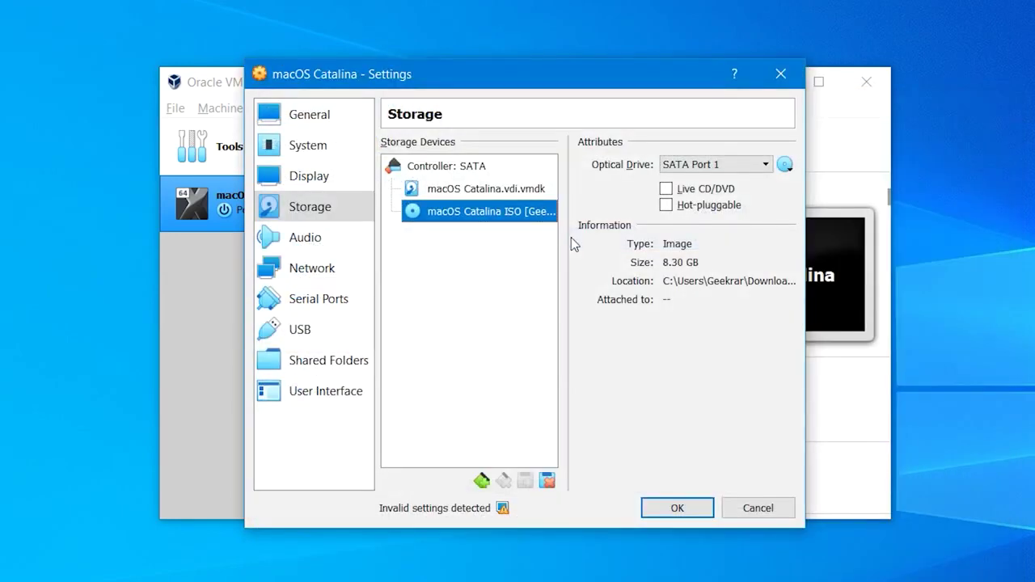
- Attach the VirtualBox Boot Image [Geekrar].vmdk hard disk from the Downloads Compressed folder to the SATA controller
click(496, 168)
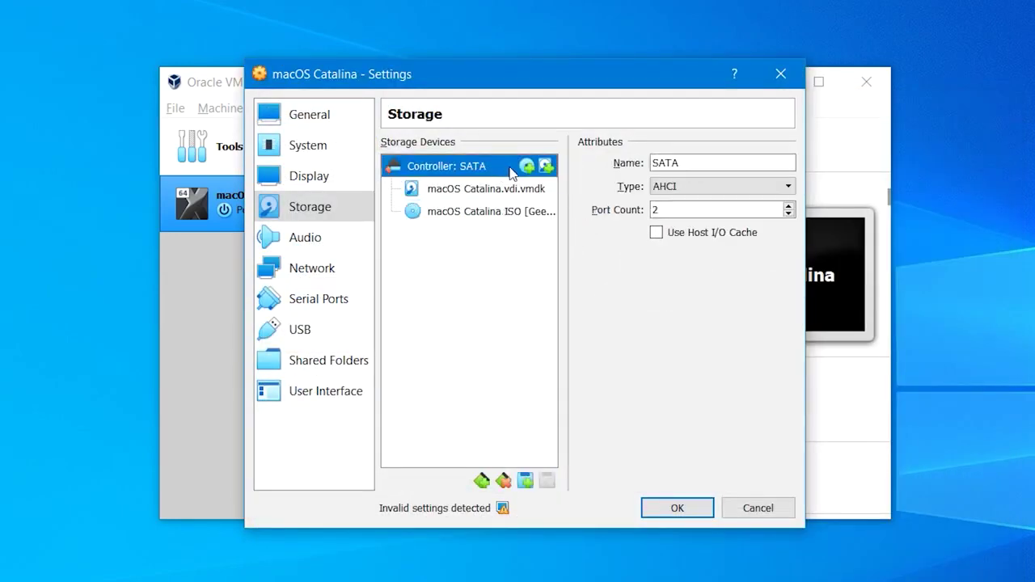
click(548, 167)
click(297, 221)
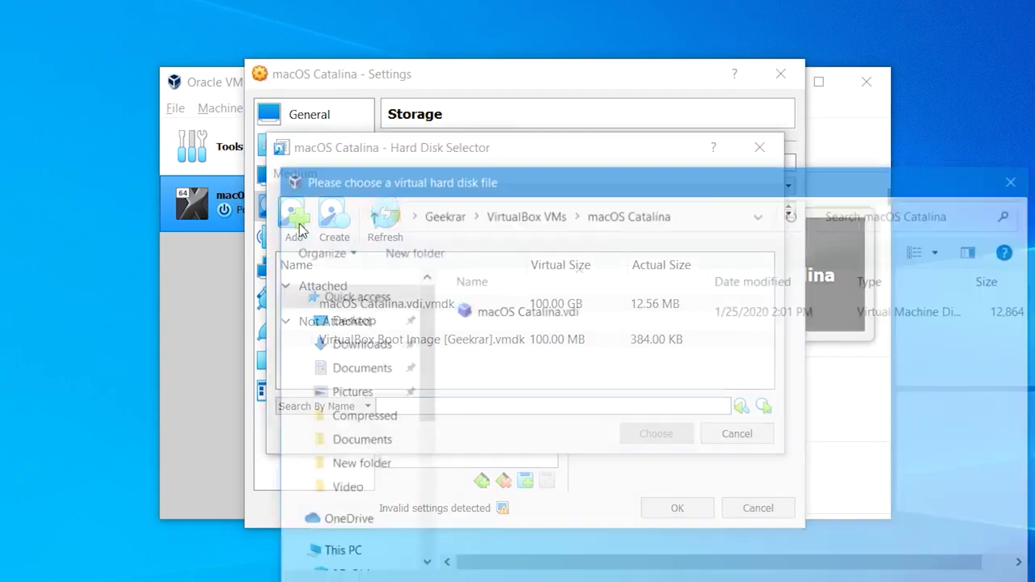
click(356, 346)
double_click(544, 335)
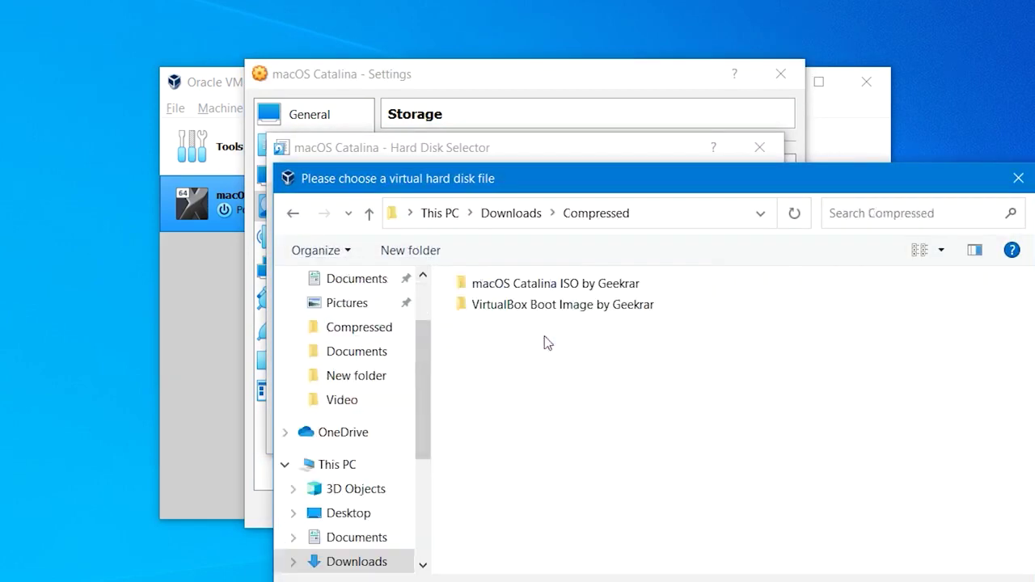
double_click(583, 312)
click(674, 316)
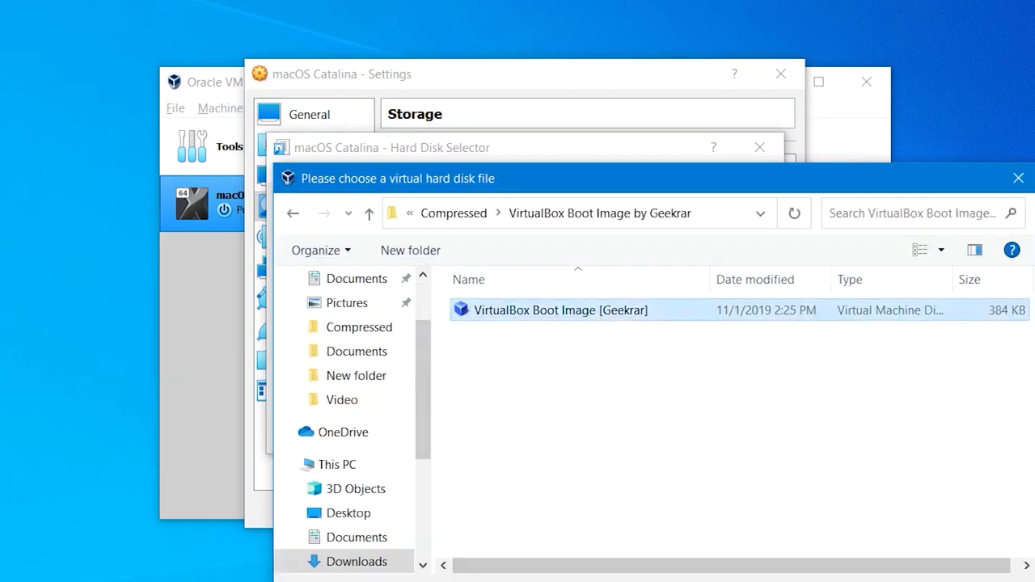
key(Return)
click(683, 437)
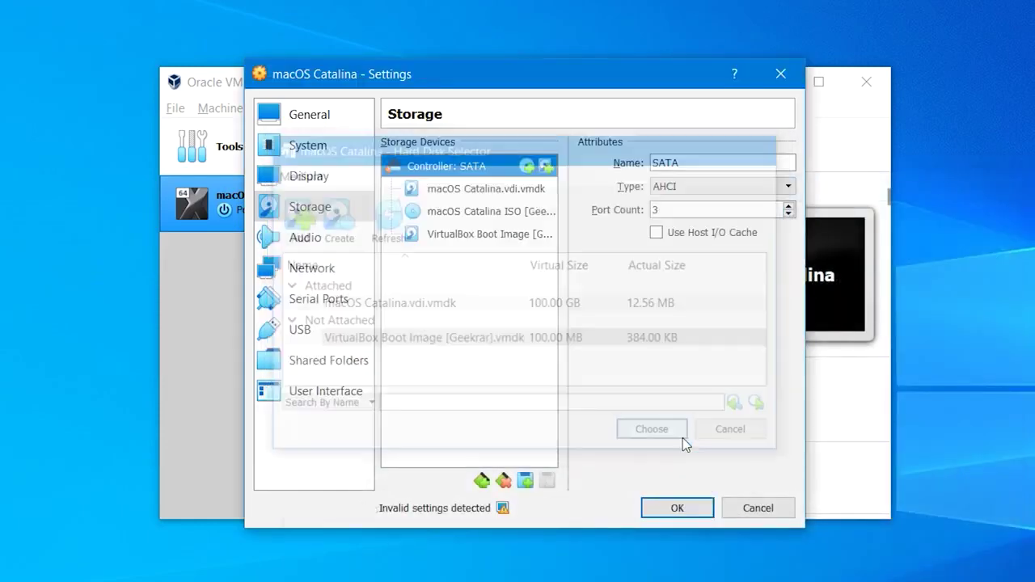
- Switch the machine's USB controller to USB 3.0 (xHCI) and save the settings
click(351, 343)
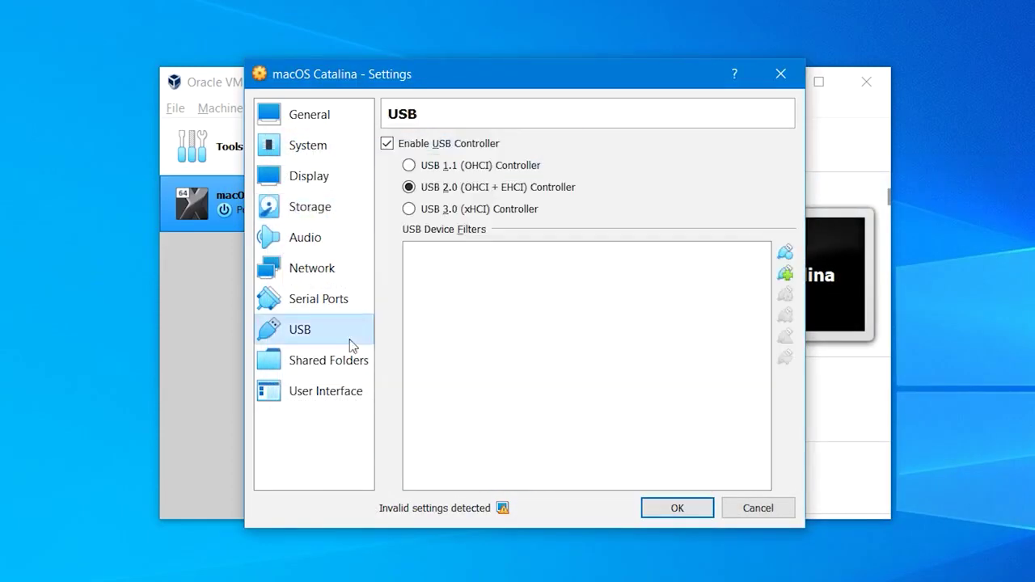
click(480, 213)
click(683, 506)
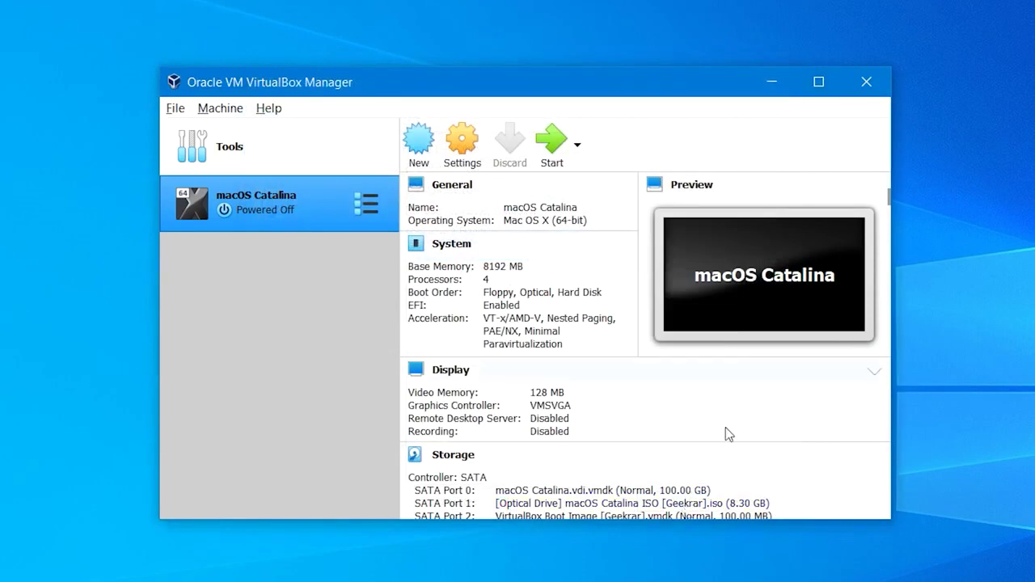
- Close the VirtualBox Manager and open the CodeforVirtualBox text file from the Compressed folder
click(863, 89)
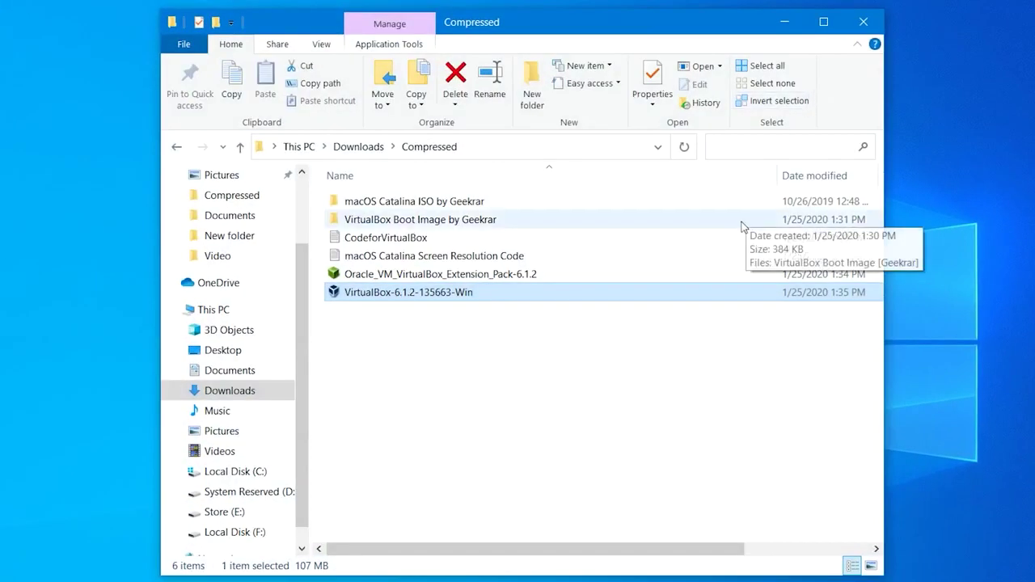
click(735, 237)
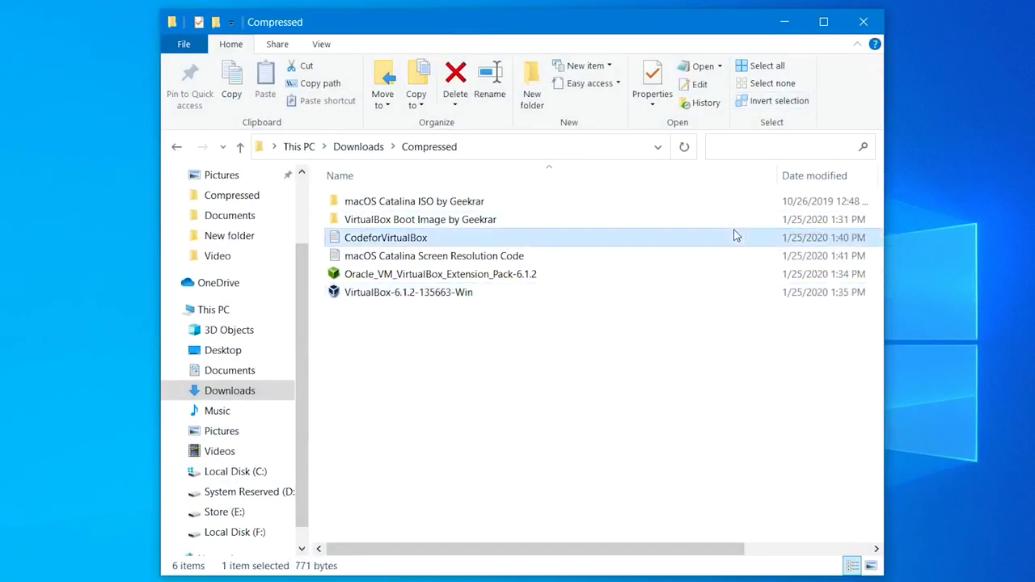
double_click(736, 237)
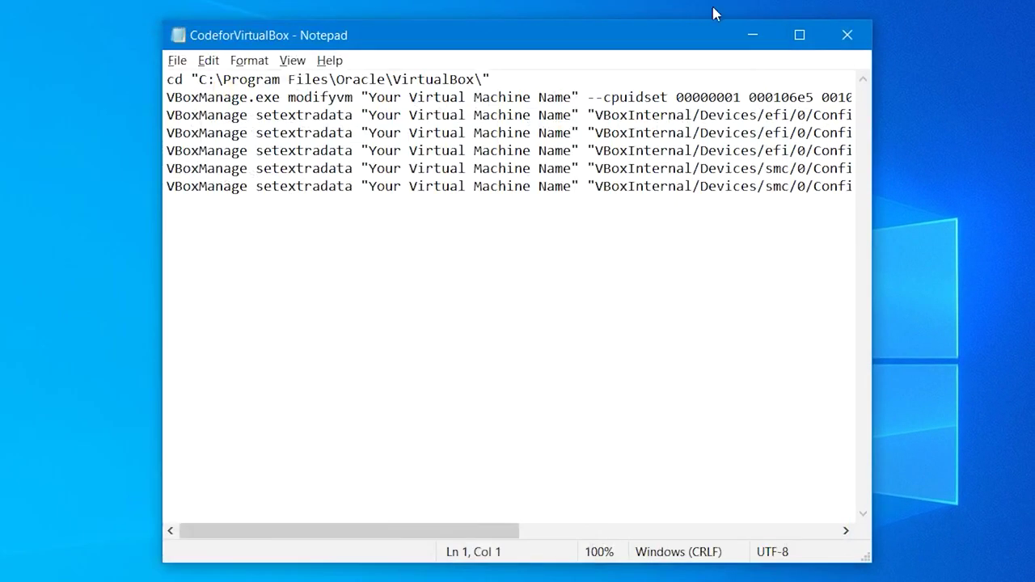
- Replace every occurrence of "Your virtual machine name" in the code file with "macOS Catalina"
key(ctrl+h)
text(Your virtual machine name)
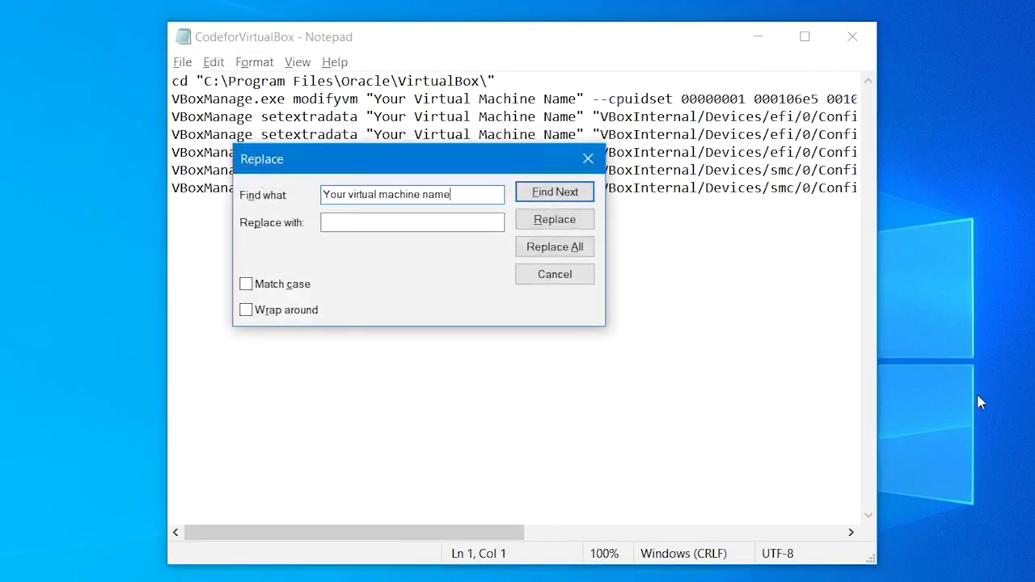
key(Tab)
text(macOS Cat)
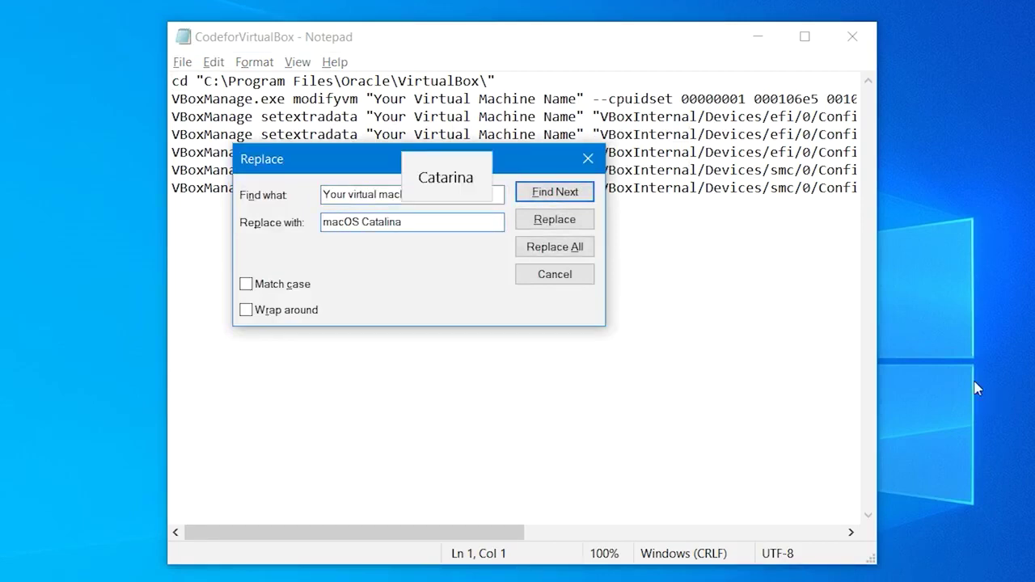
click(555, 247)
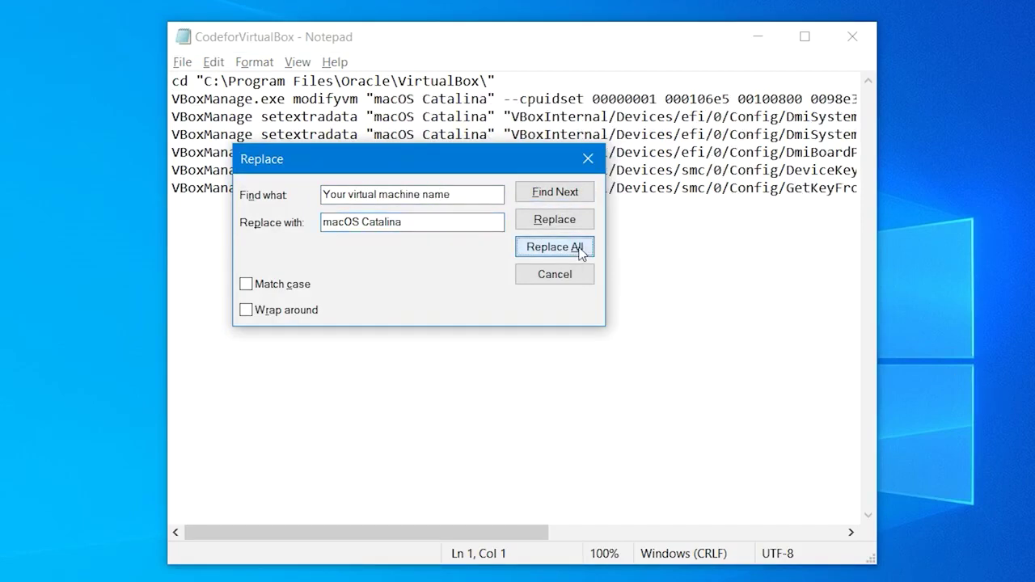
click(588, 160)
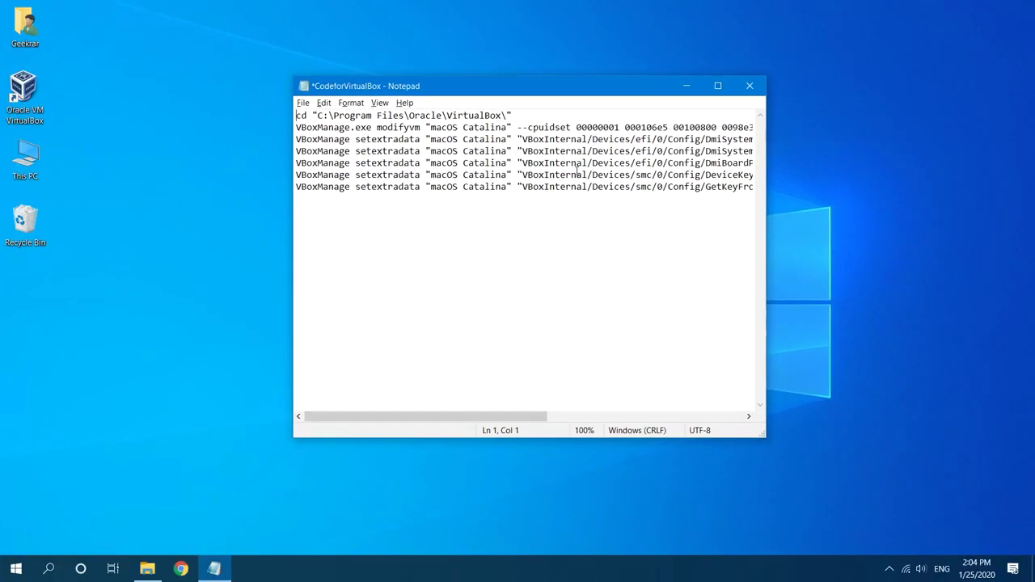
- Open Command Prompt as administrator and change the directory to "C:\Program Files\Oracle\VirtualBox\" using the first line of the code file
key(super)
text(cmd)
key(ctrl+shift+Return)
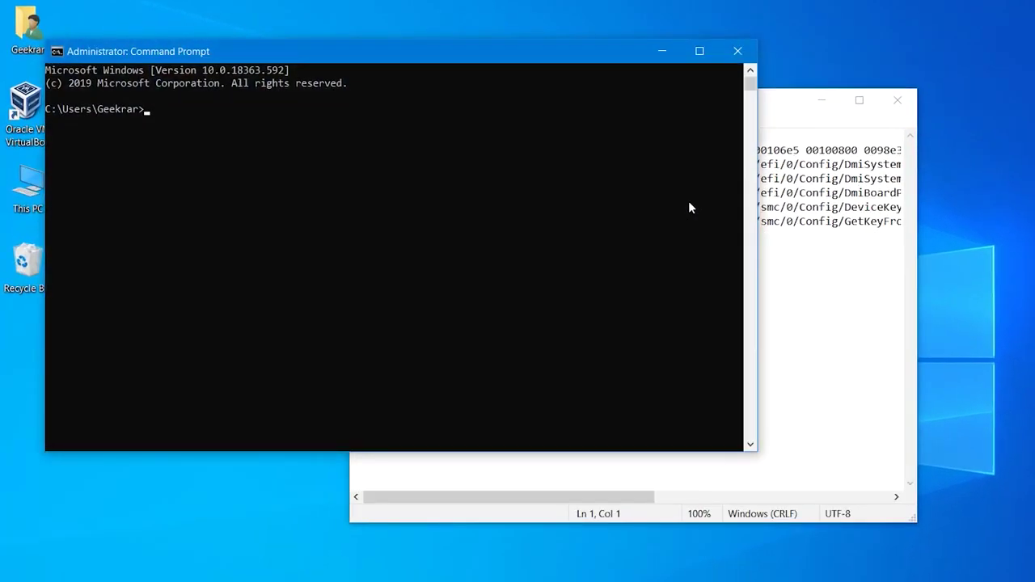
click(698, 164)
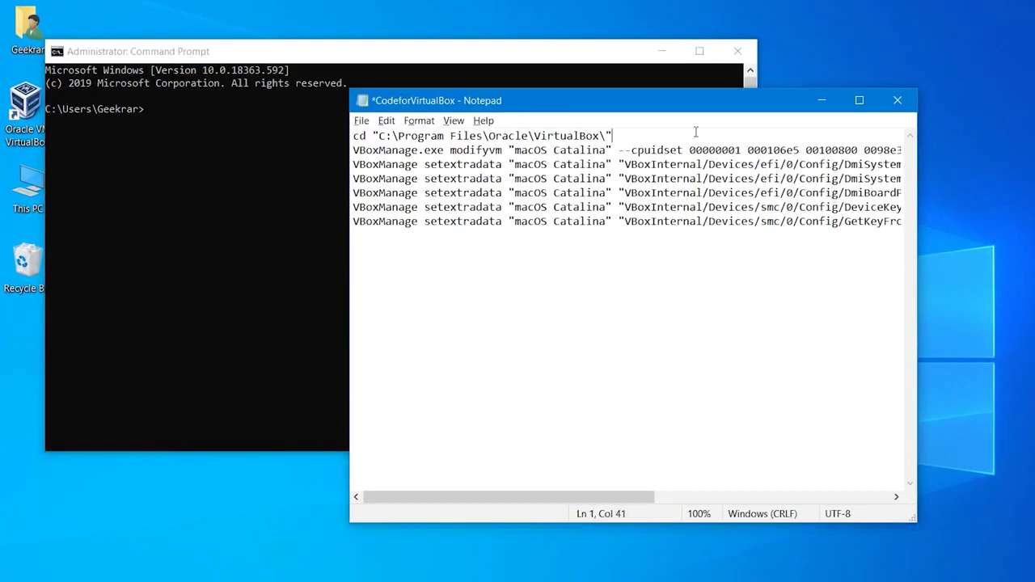
drag(716, 135, 350, 135)
click(332, 125)
text(cd "C:\Program Files\Oracle\VirtualBox\")
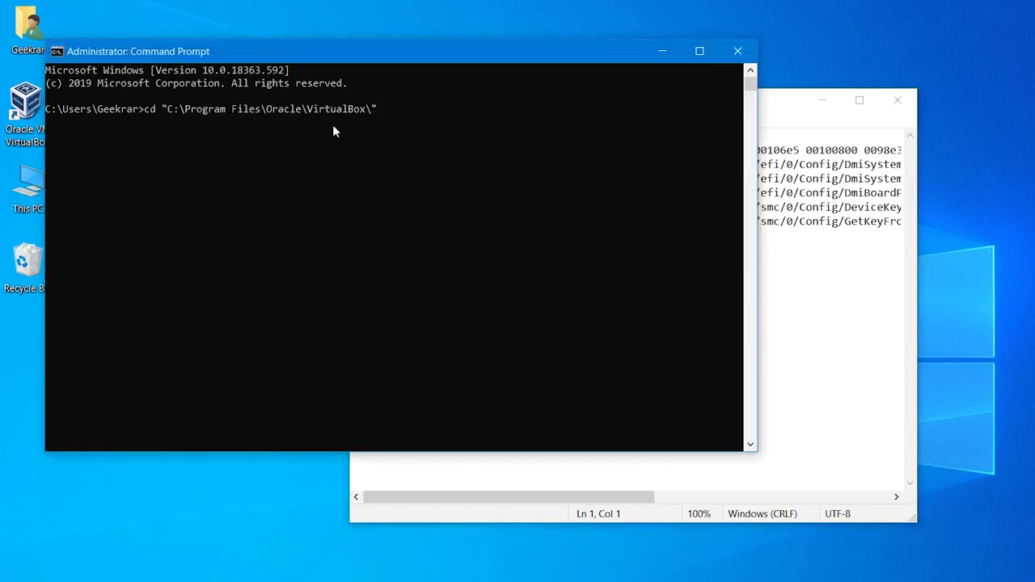
key(Return)
- Copy the VBoxManage modifyvm and setextradata lines from the code file and run them all in Command Prompt
click(784, 207)
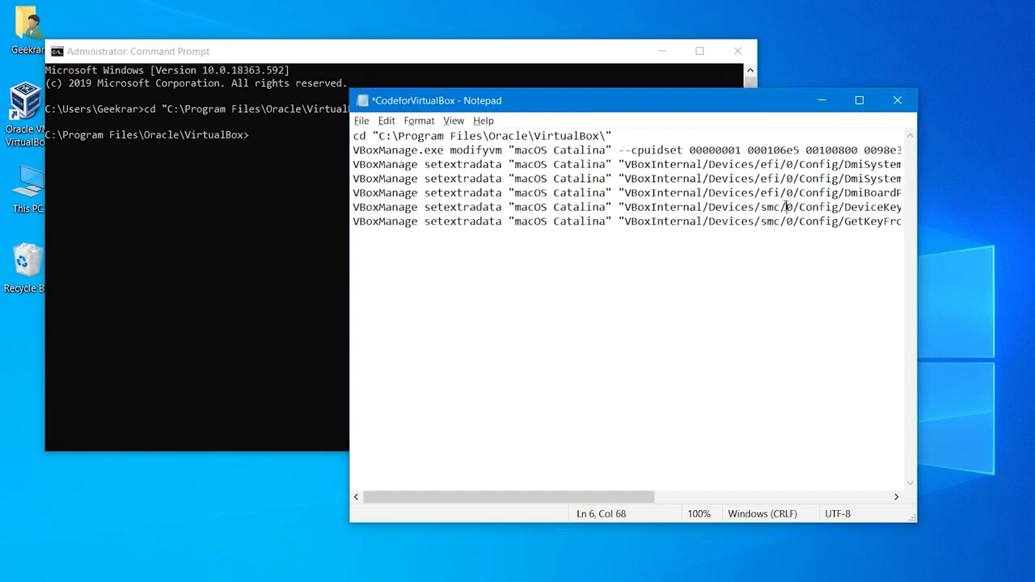
drag(354, 150, 906, 227)
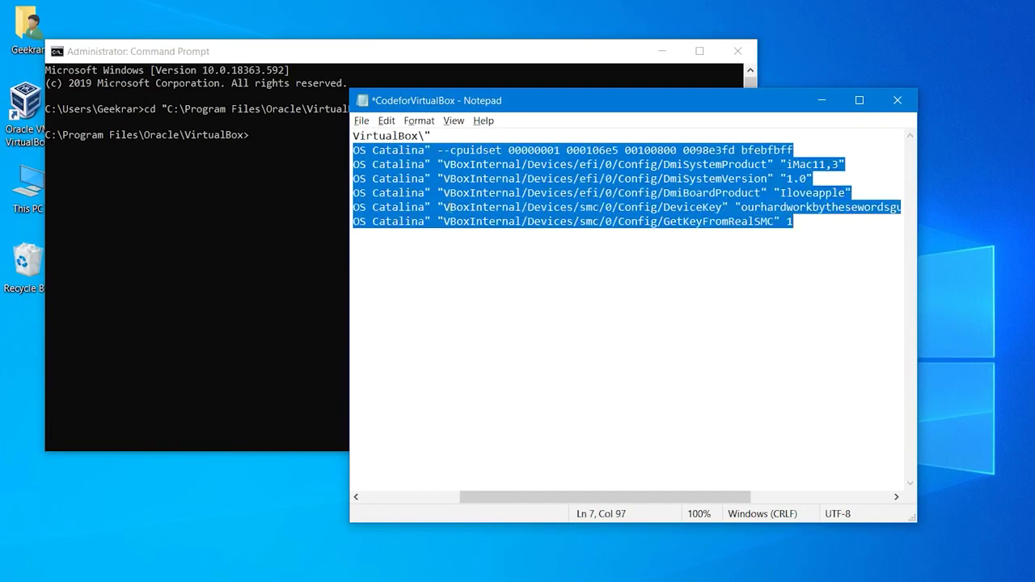
click(293, 178)
key(ctrl+v)
key(Return)
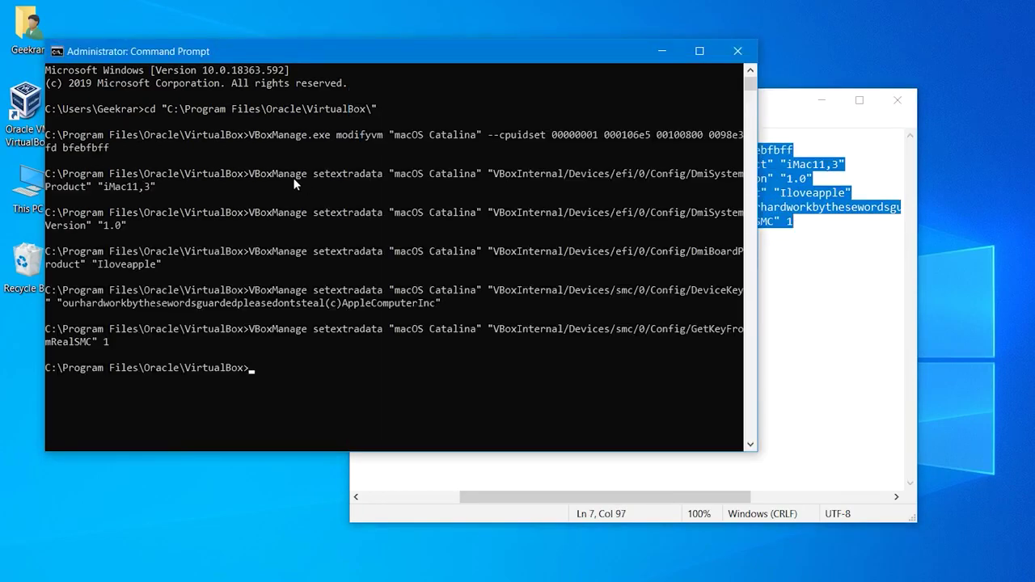
- Close Command Prompt and the CodeforVirtualBox file, saving the file's changes
click(736, 50)
click(892, 103)
click(635, 349)
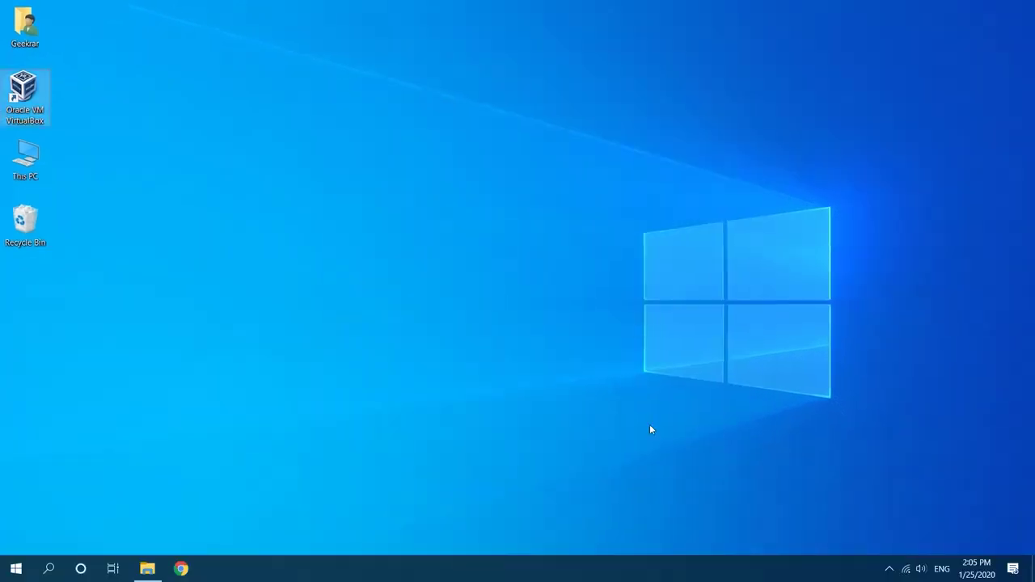
- Start the macOS Catalina virtual machine and continue the installer with English as the language
click(552, 145)
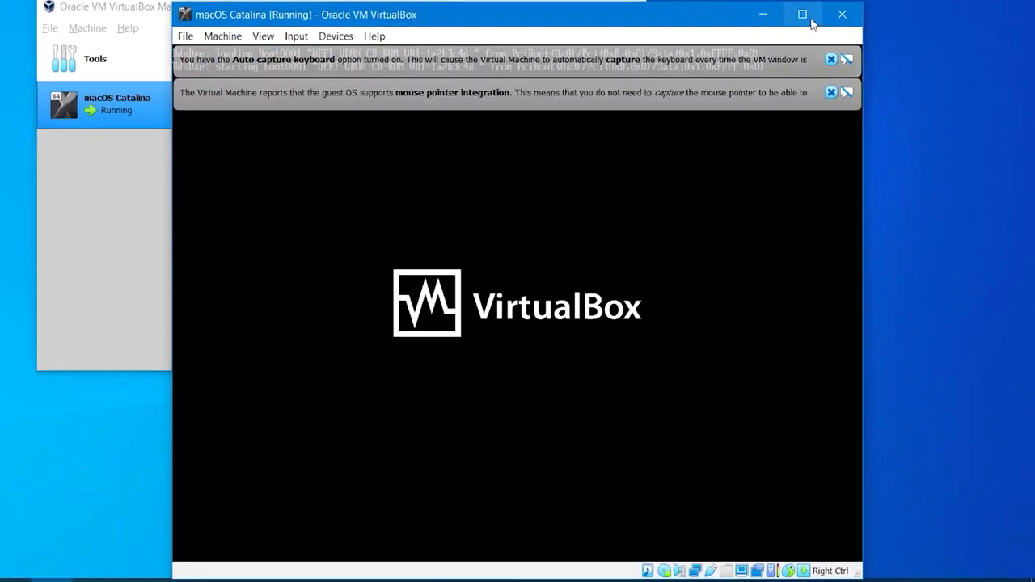
mouse_move(727, 17)
mouse_down()
mouse_move(655, 28)
mouse_move(738, 27)
mouse_up()
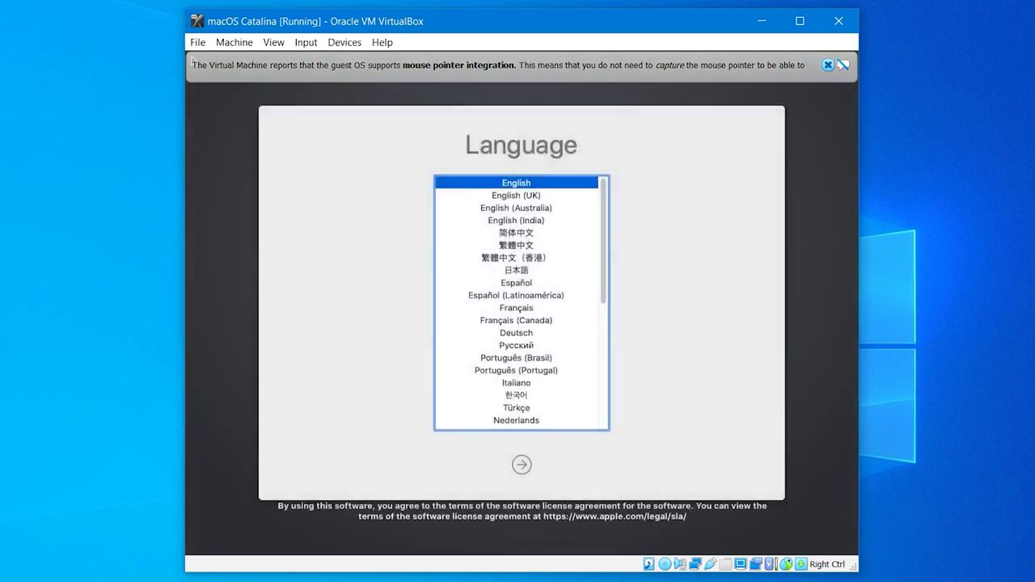
click(827, 64)
click(522, 463)
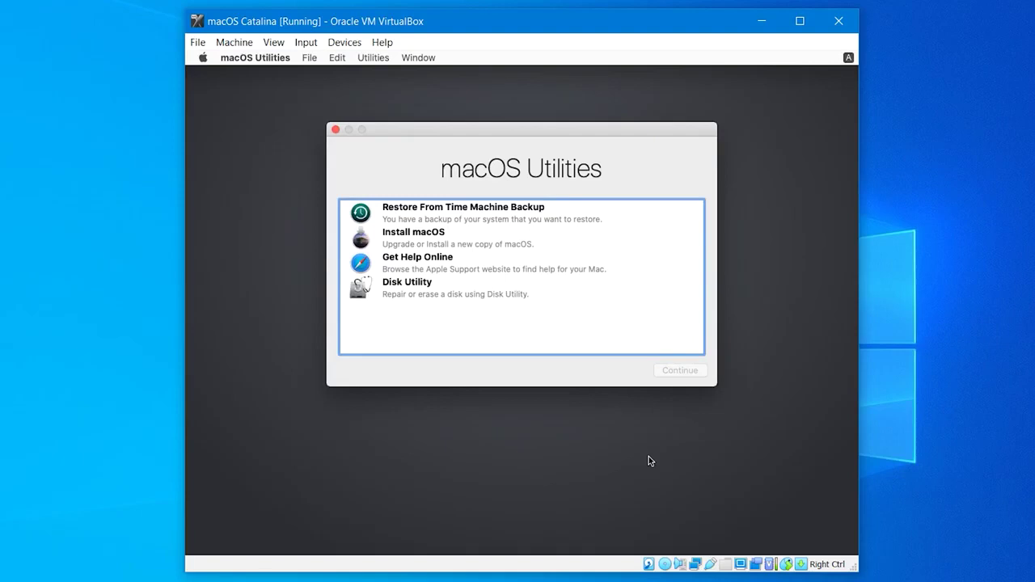
- Erase VBOX HARDDISK Media in Disk Utility as "macOS Catalina", Mac OS Extended (Journaled) with GUID Partition Map, and close Disk Utility
click(586, 299)
click(668, 371)
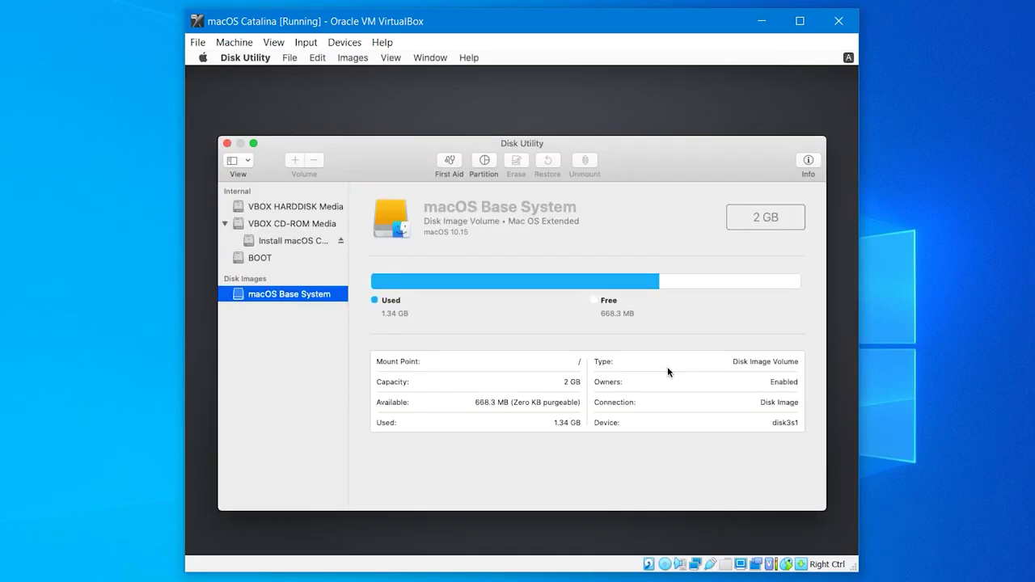
click(340, 207)
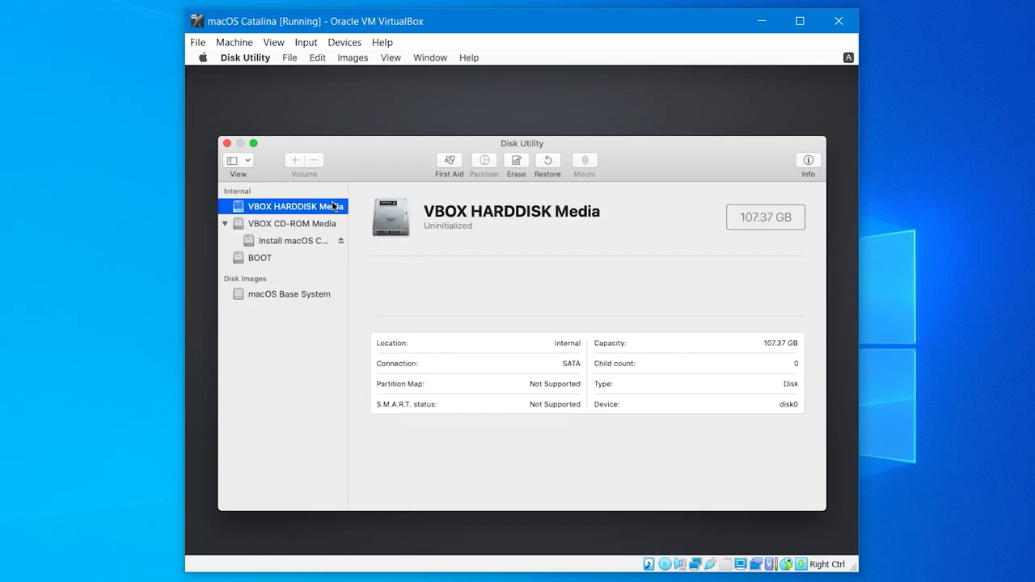
click(515, 162)
text(macOS Catalina)
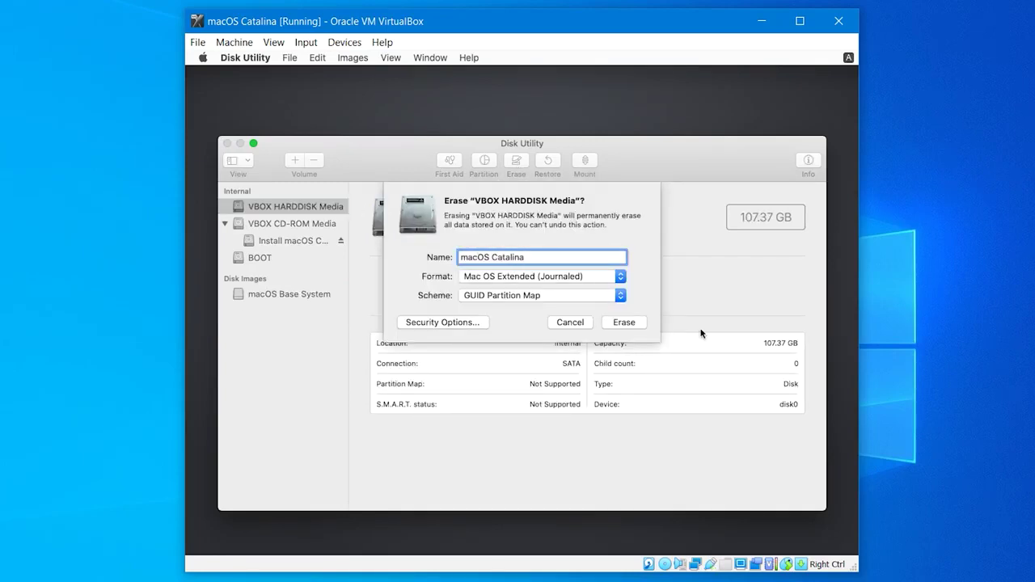
click(625, 322)
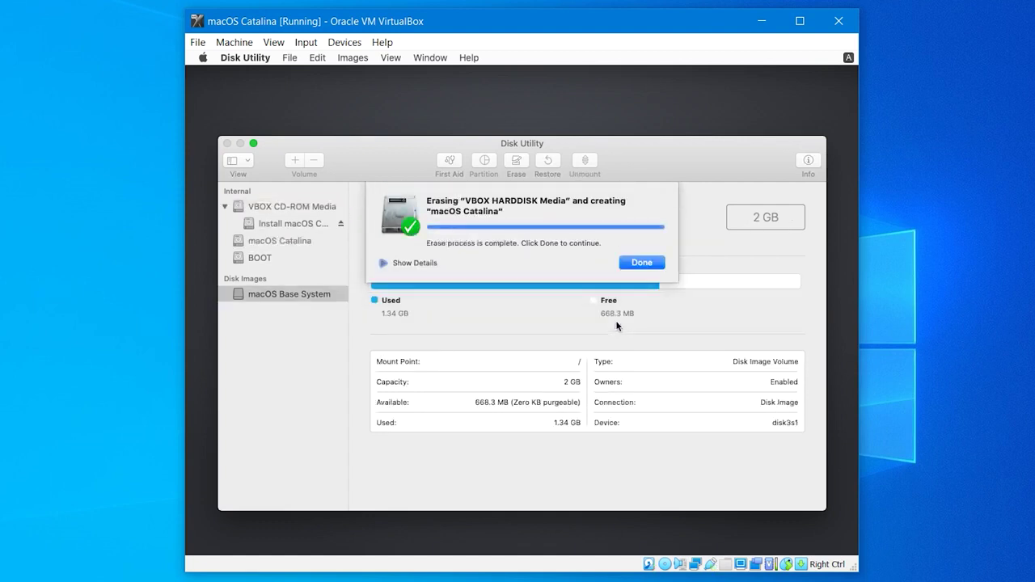
click(642, 263)
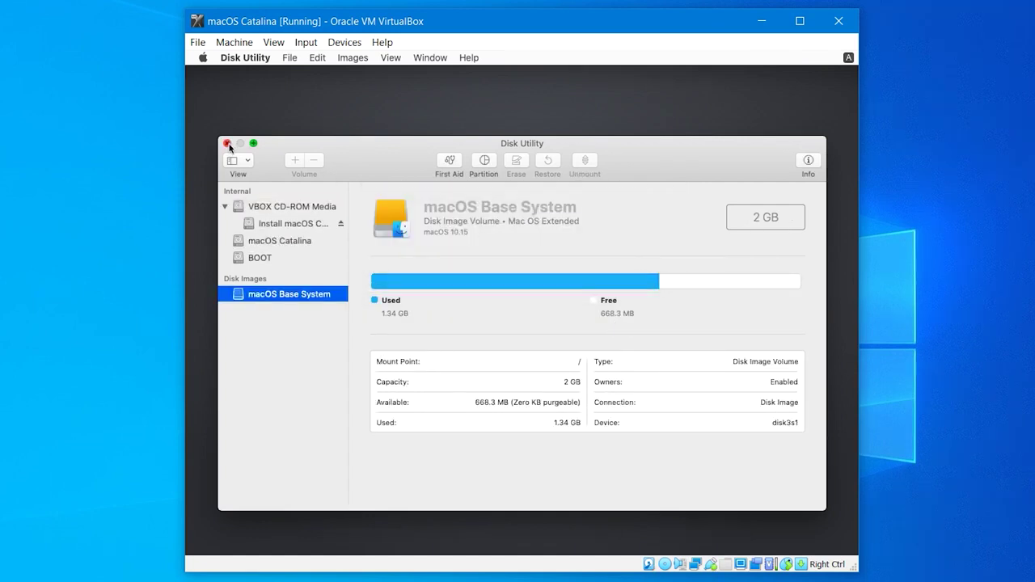
click(228, 144)
- Start Install macOS, agree to the software license agreement, and install macOS Catalina on the macOS Catalina disk
click(636, 241)
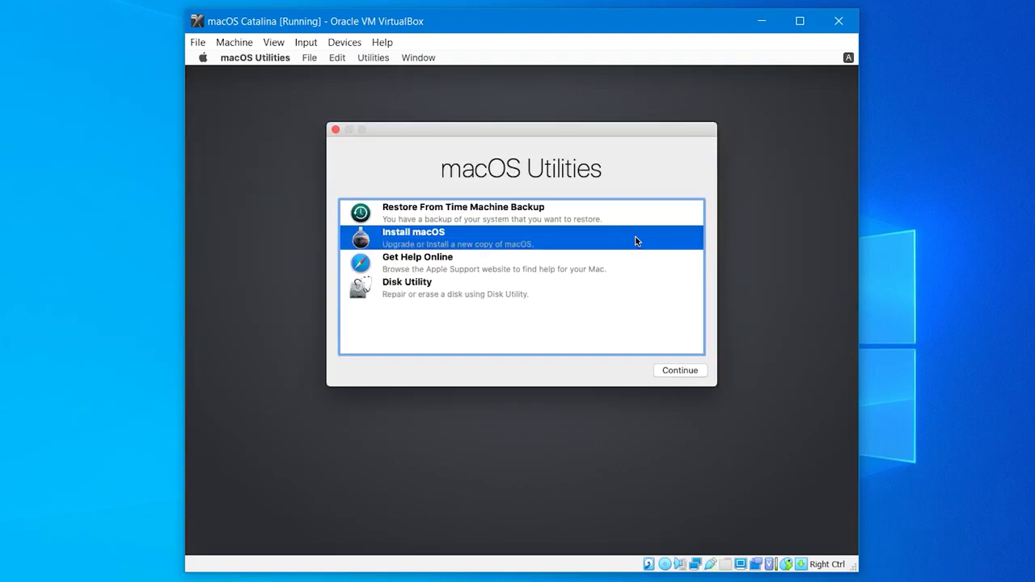
click(677, 373)
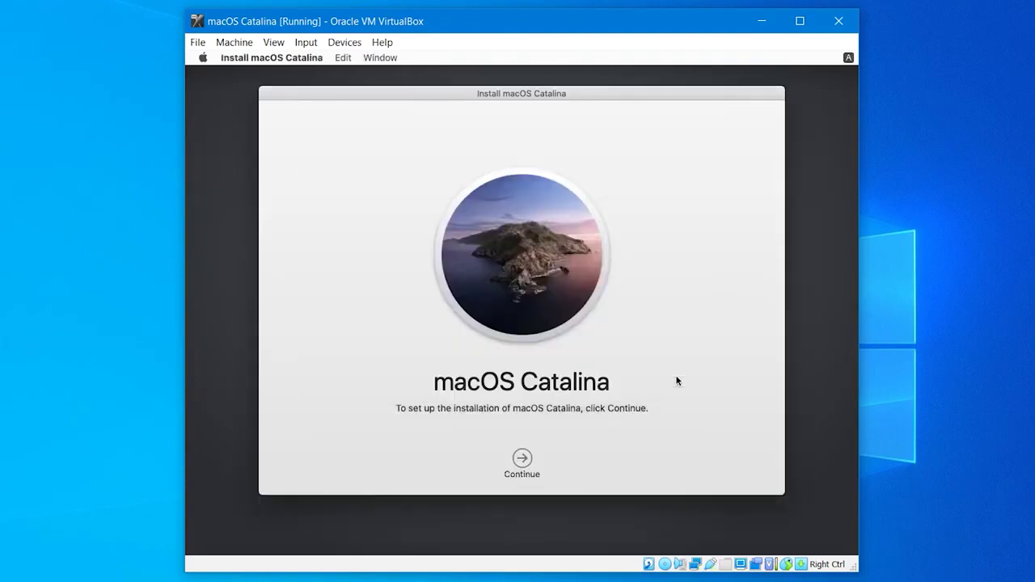
click(528, 460)
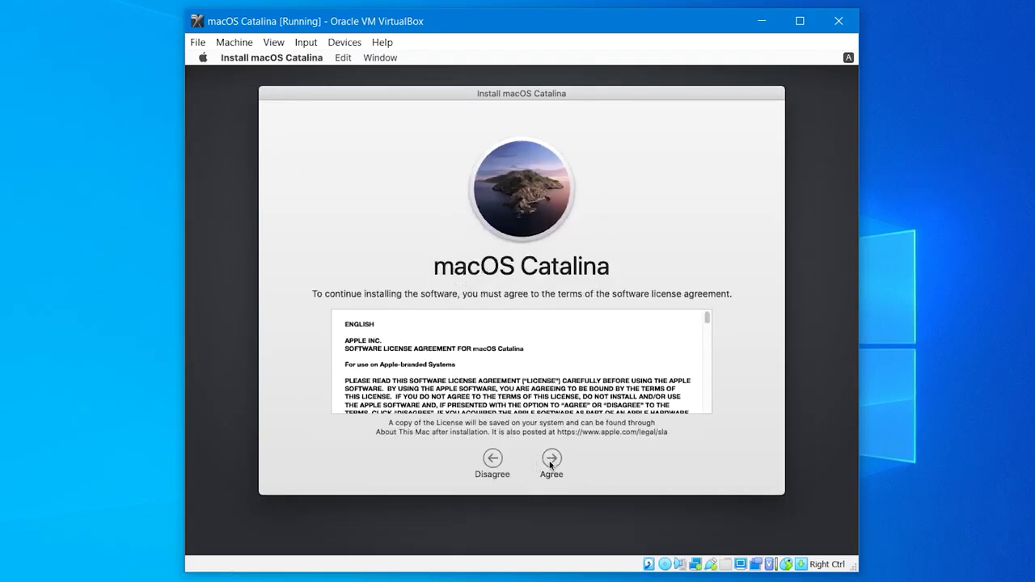
click(553, 460)
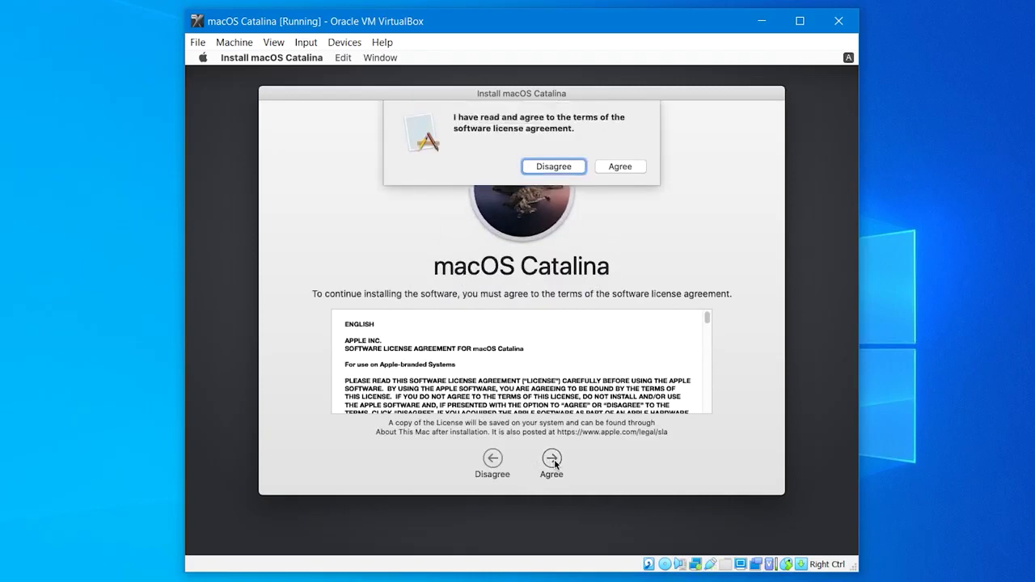
click(626, 165)
click(486, 365)
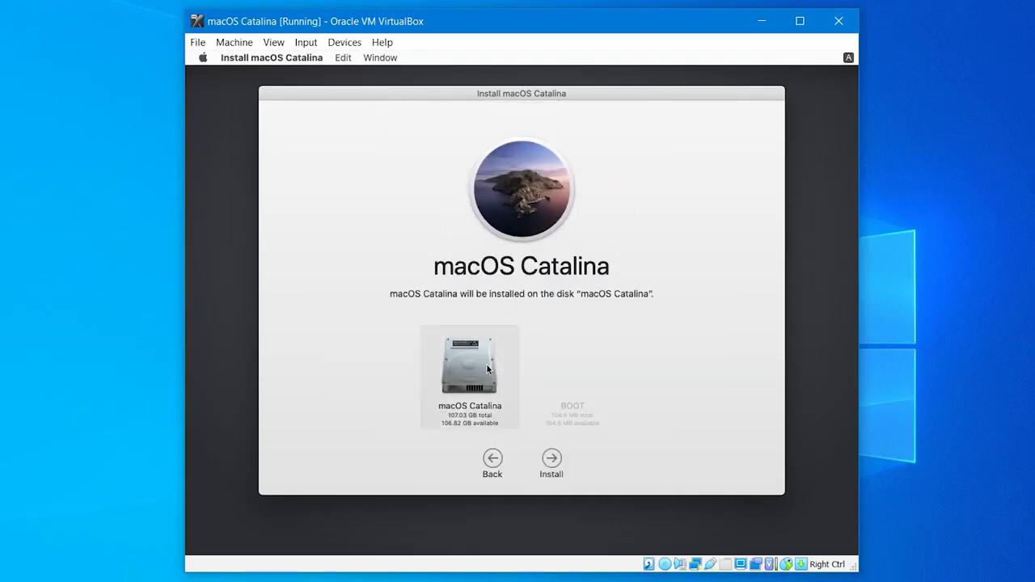
click(553, 461)
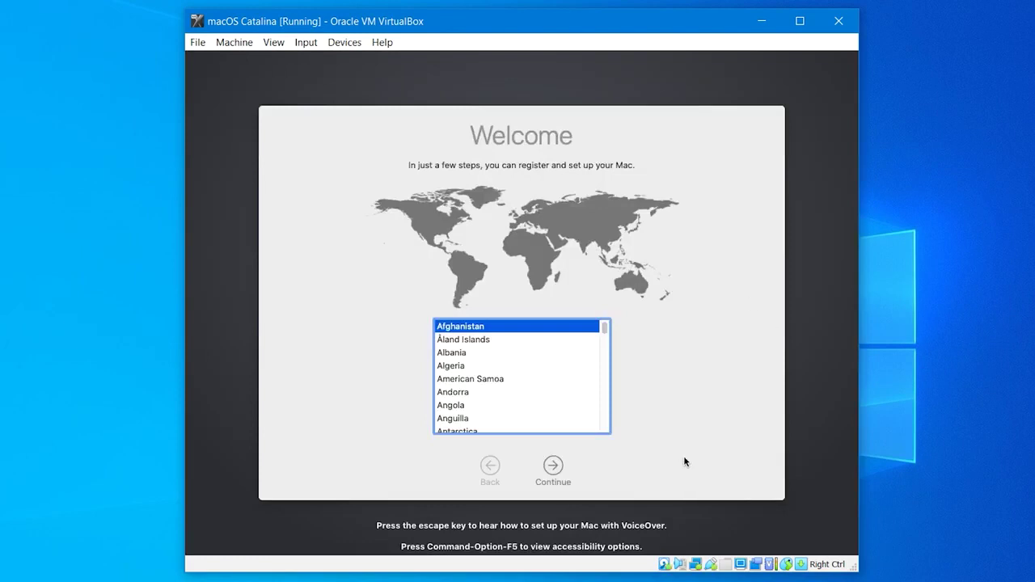
- Choose a country on the Welcome page and select the Dark look to complete the Mac's setup
scroll(528, 391, down, 5)
scroll(528, 391, up, 5)
click(501, 374)
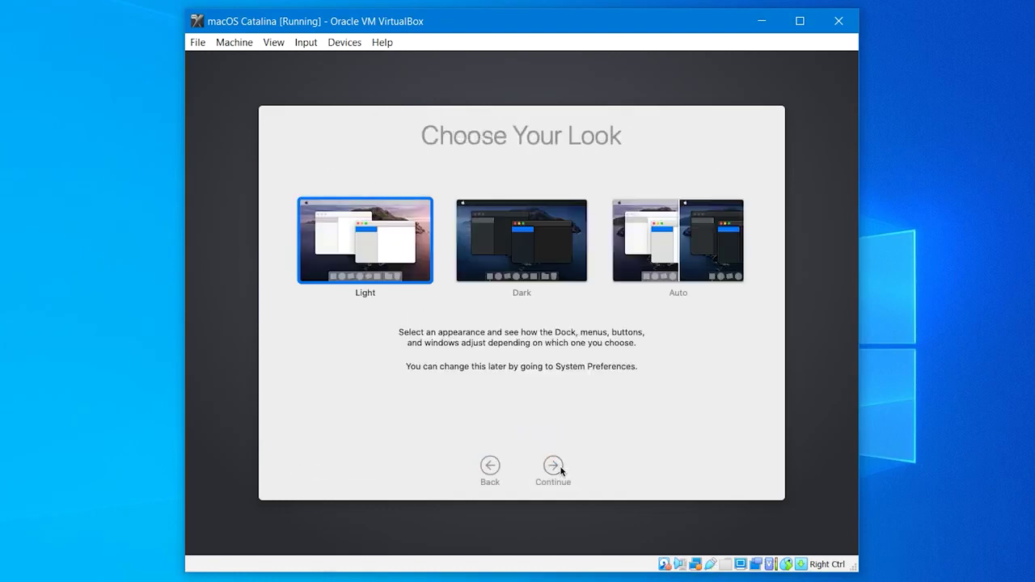
click(531, 266)
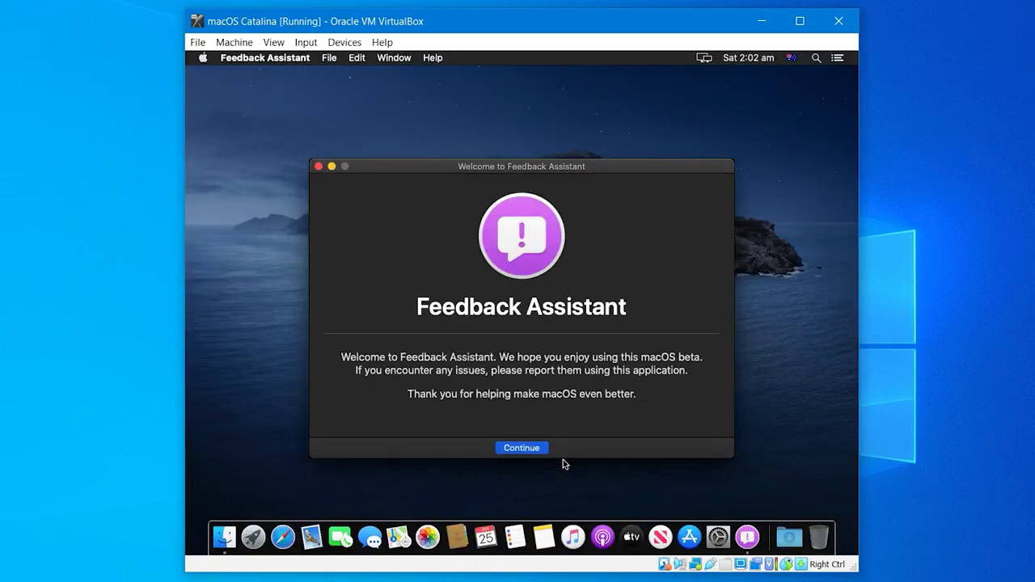
- Close the Feedback Assistant and Keyboard Set-up Assistant windows on the macOS desktop
click(320, 168)
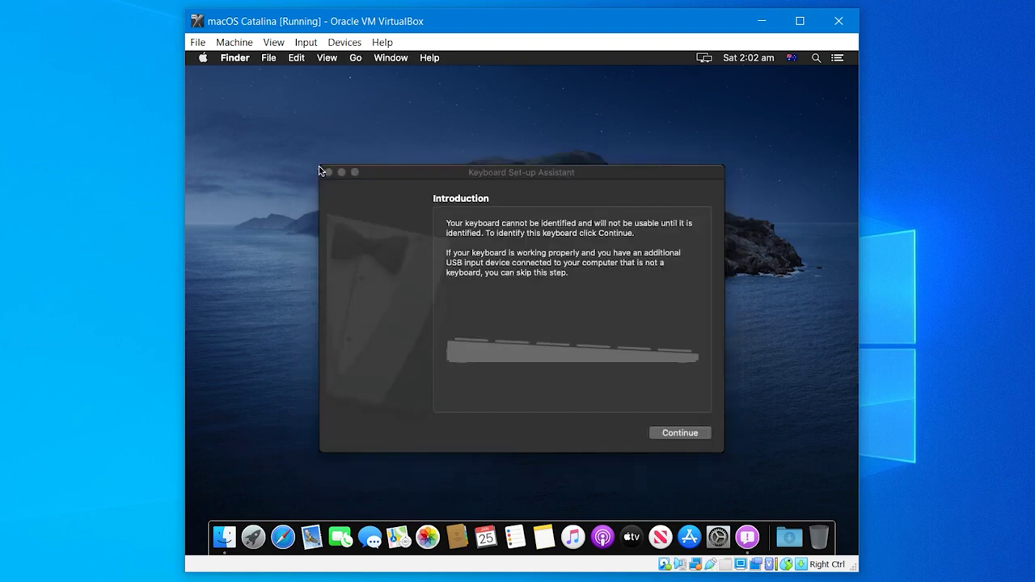
click(325, 169)
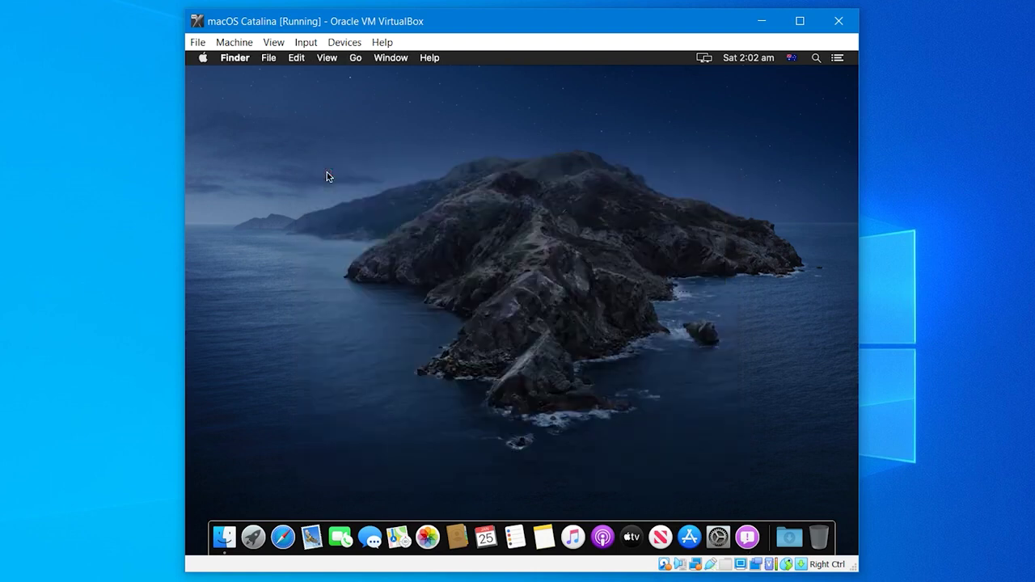
- Power off the macOS Catalina virtual machine and close the VirtualBox Manager
click(836, 23)
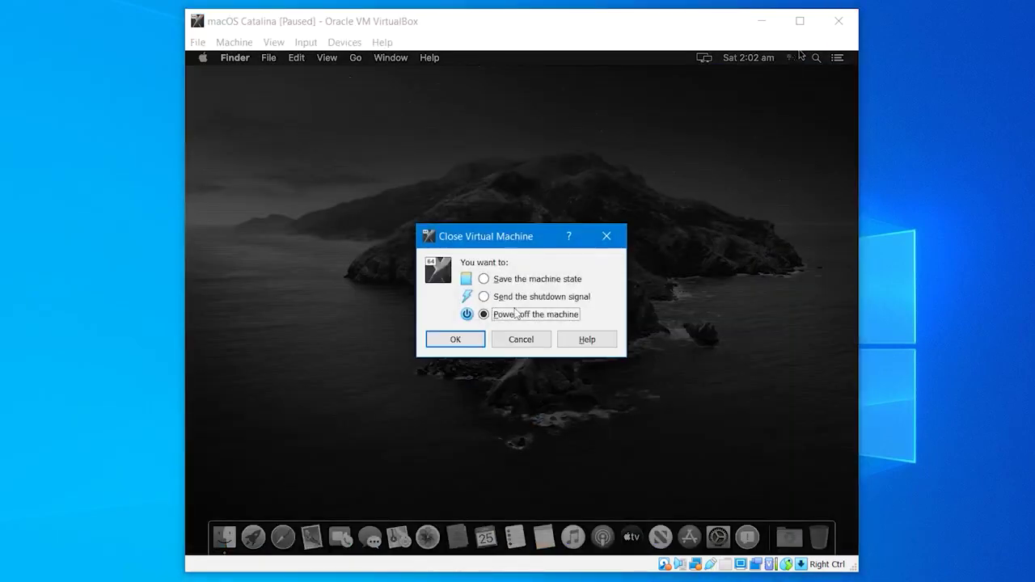
click(477, 335)
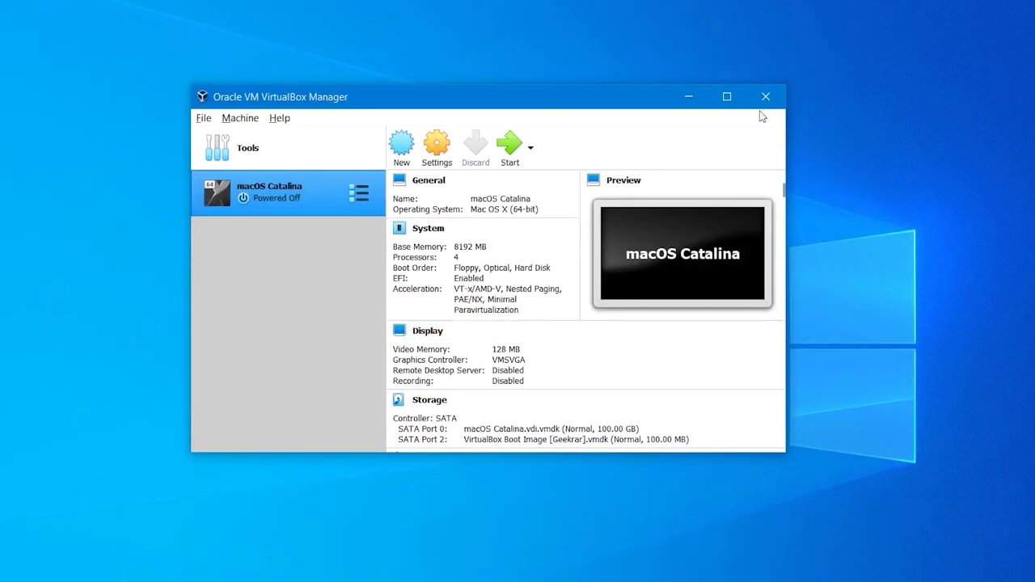
click(764, 96)
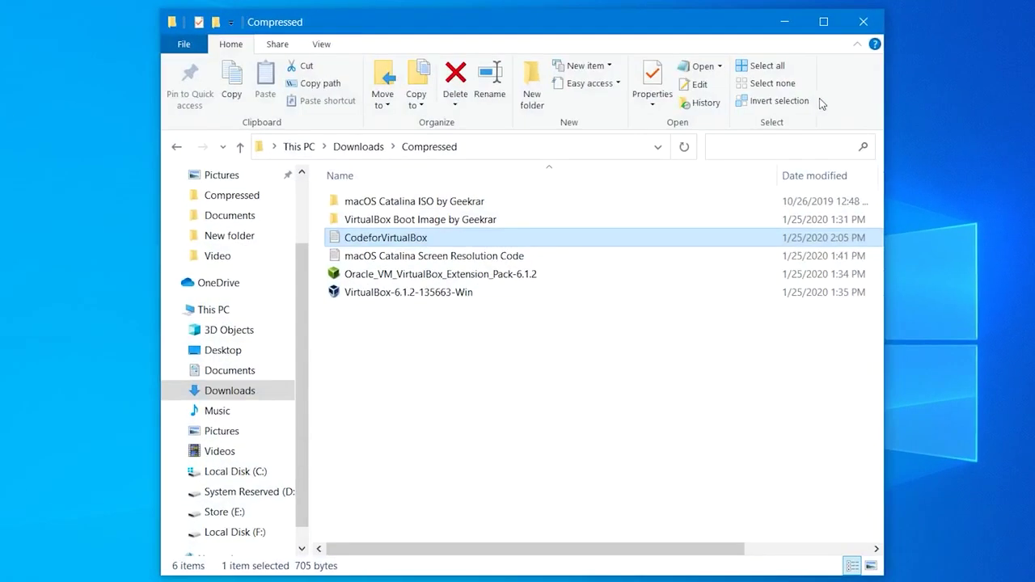
- Open the macOS Catalina Screen Resolution Code text file and start Command Prompt as administrator
double_click(723, 253)
key(super)
text(com)
key(ctrl+shift+Return)
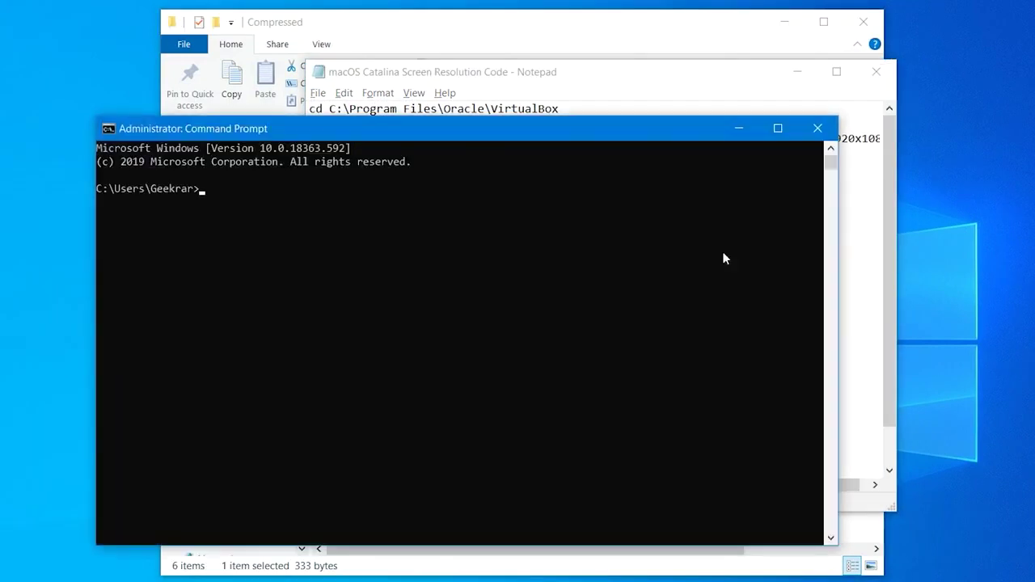
- Copy the cd line from the resolution code file and run it in Command Prompt to switch to C:\Program Files\Oracle\VirtualBox
click(873, 231)
drag(626, 120, 307, 108)
key(ctrl+c)
click(237, 260)
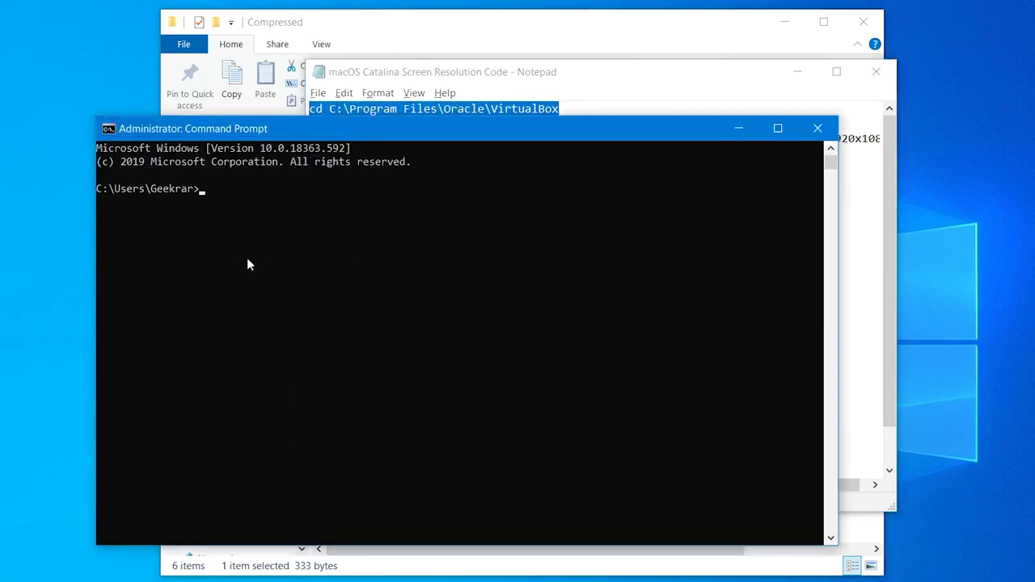
key(ctrl+v)
key(Return)
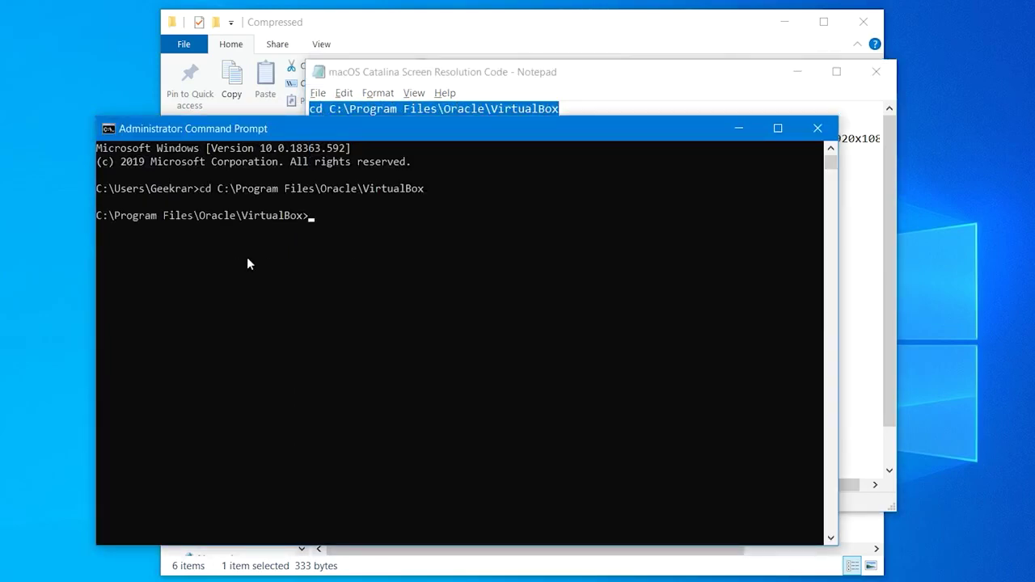
- Copy the VBoxManage setextradata line for "macOS Catalina" from the code file and run it to set EfiGraphicsResolution to 1920x1080
click(858, 255)
drag(308, 139, 829, 179)
key(ctrl+c)
click(384, 286)
key(ctrl+v)
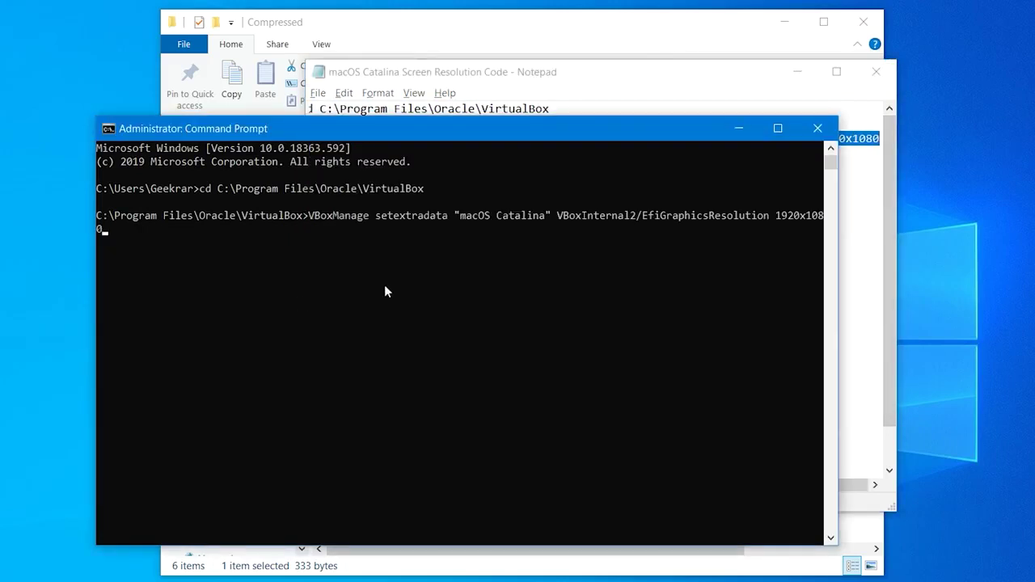
key(Return)
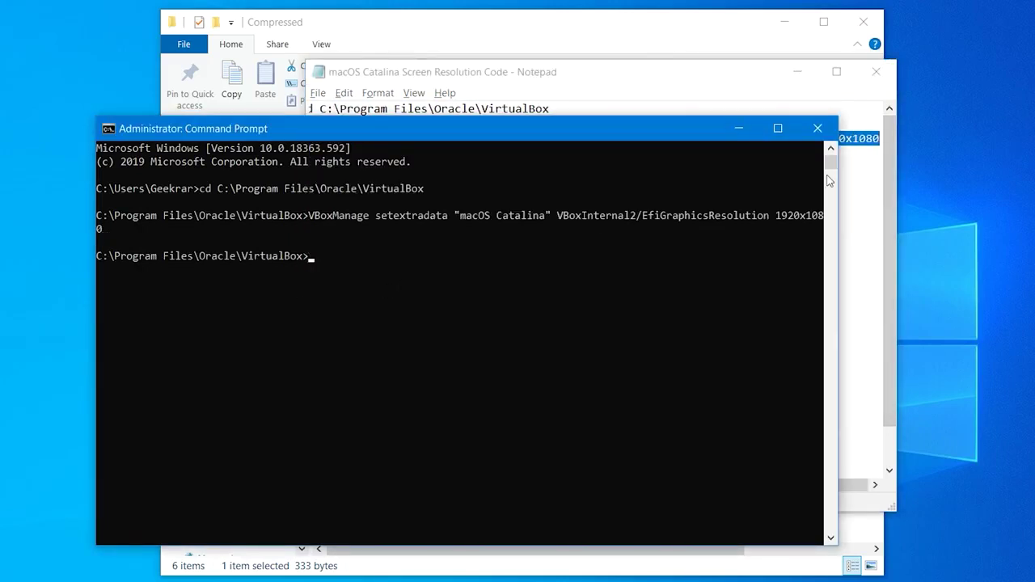
- Close Command Prompt, the resolution code file, and the Compressed folder window
click(817, 128)
click(876, 72)
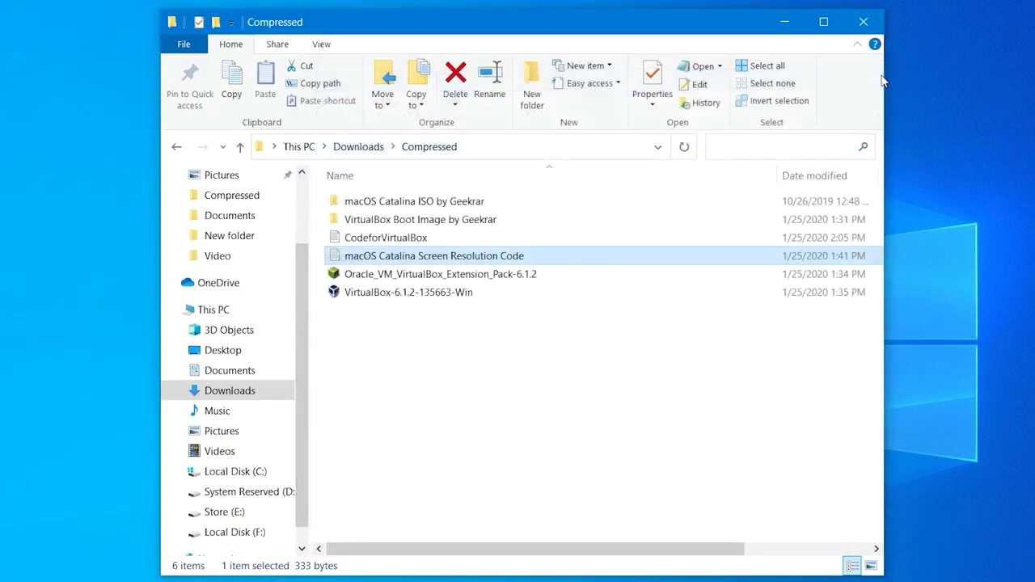
click(862, 22)
- Launch VirtualBox, start the macOS Catalina virtual machine, and switch its window to full-screen mode
key(super)
text(virt)
key(Return)
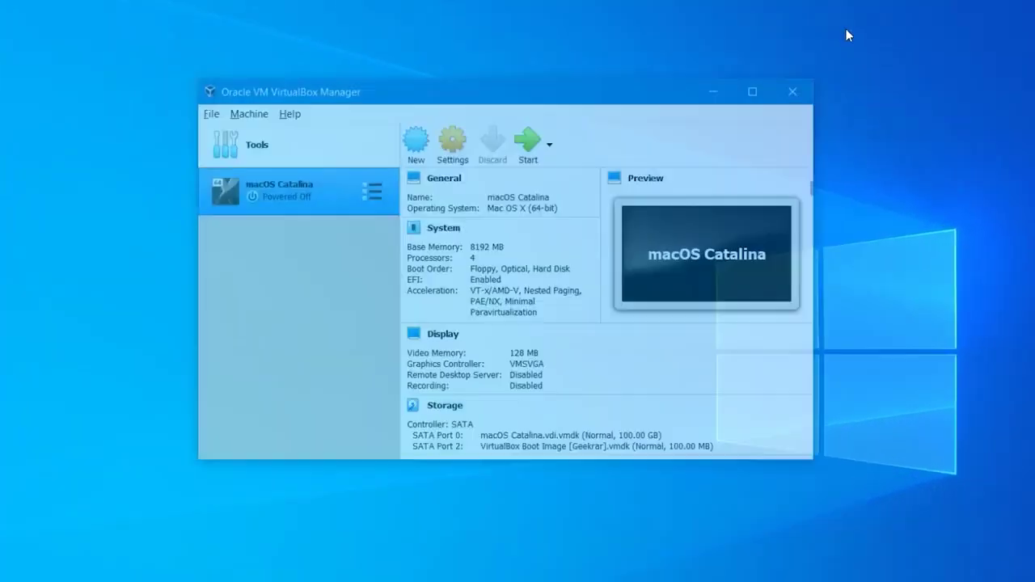
click(556, 155)
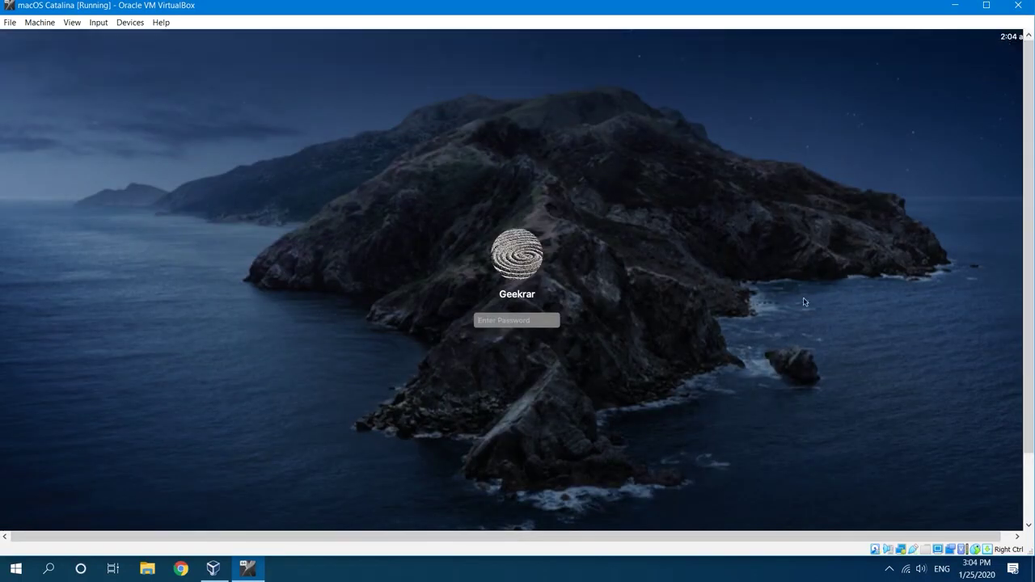
key(ctrl+f)
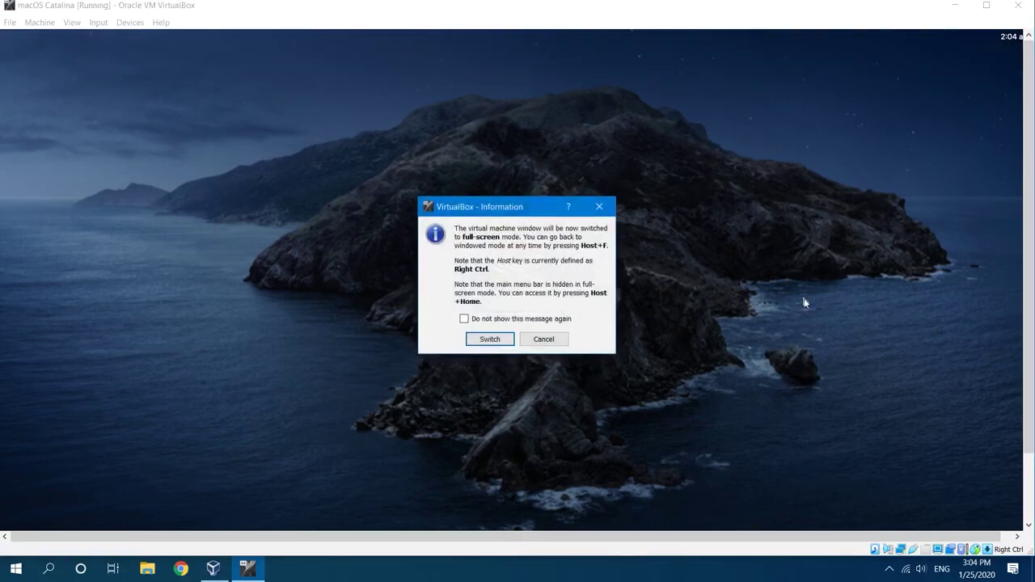
click(489, 339)
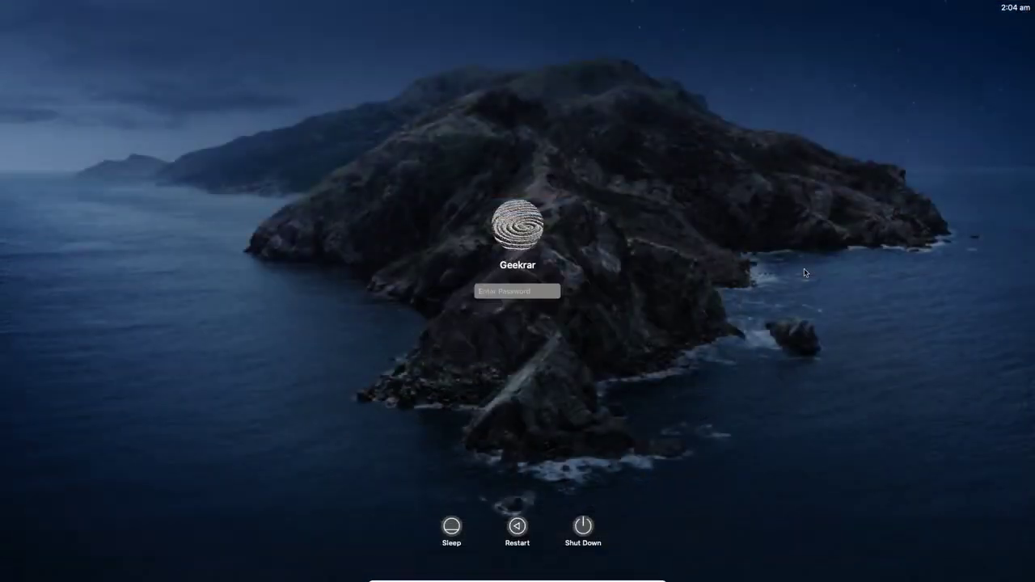
- Log in to macOS with the account password and close the Feedback Assistant window
key(Return)
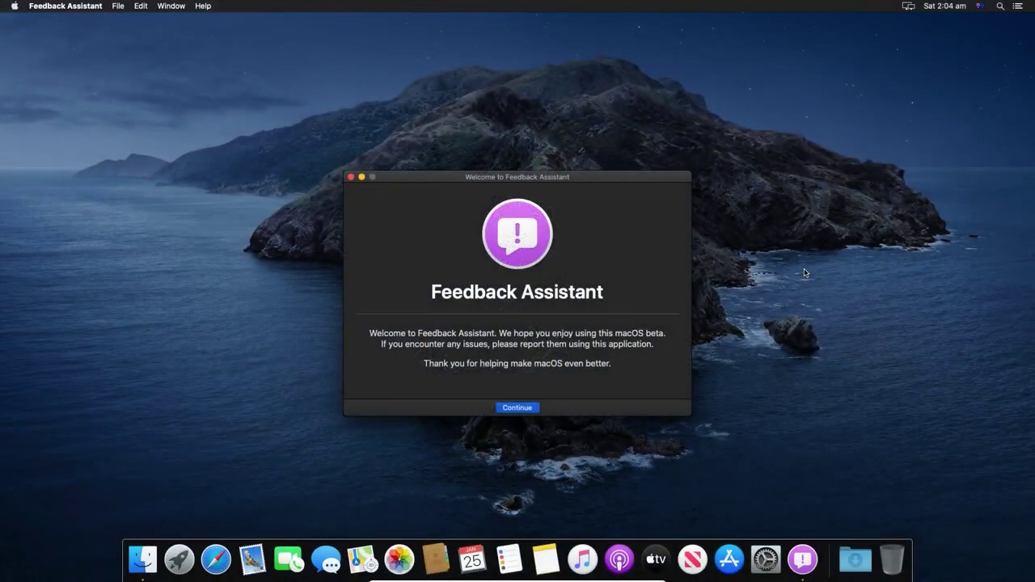
click(350, 177)
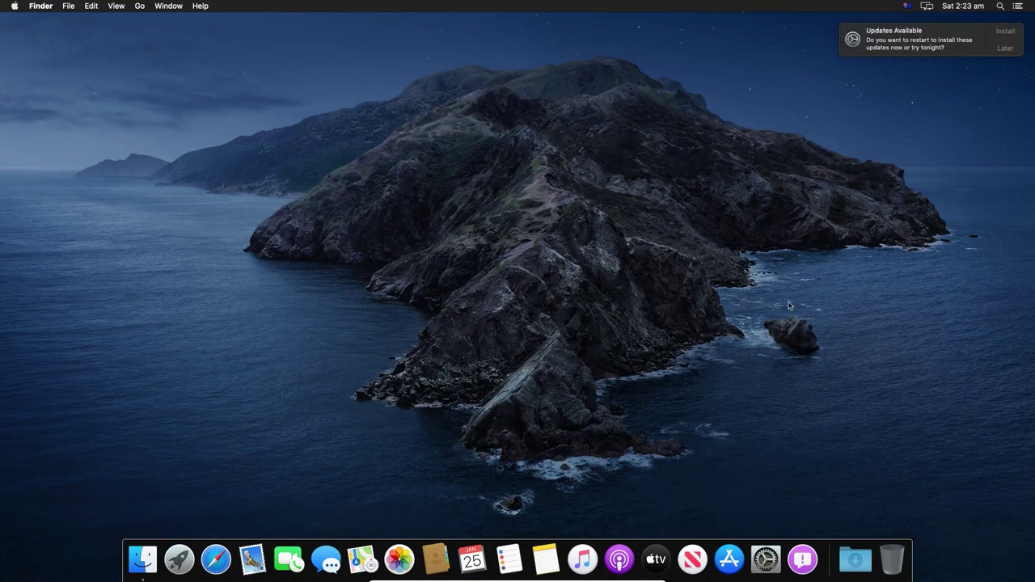
- In the Dock preferences, reduce the Dock size and turn on magnification, and close System Preferences
click(765, 559)
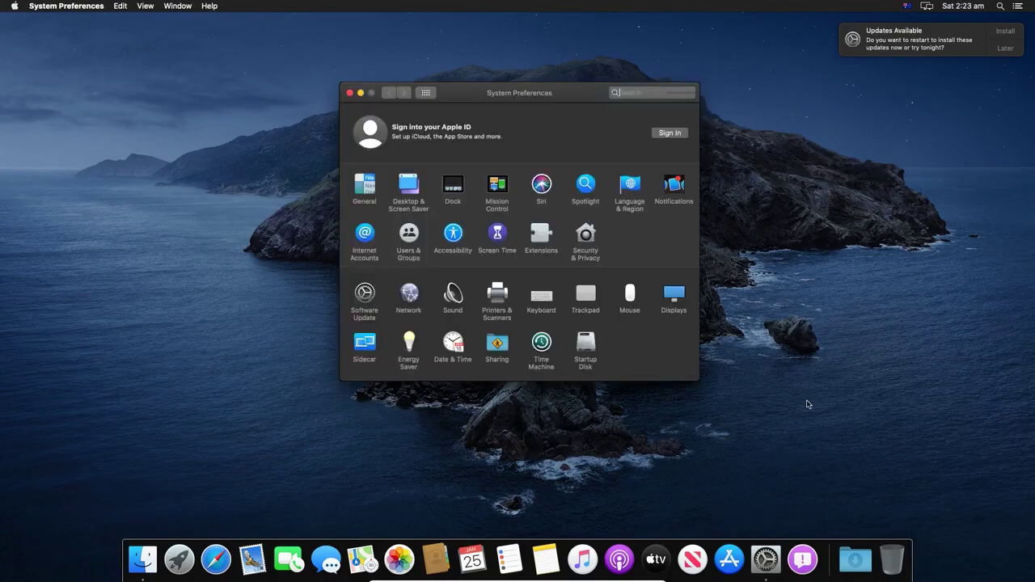
click(453, 186)
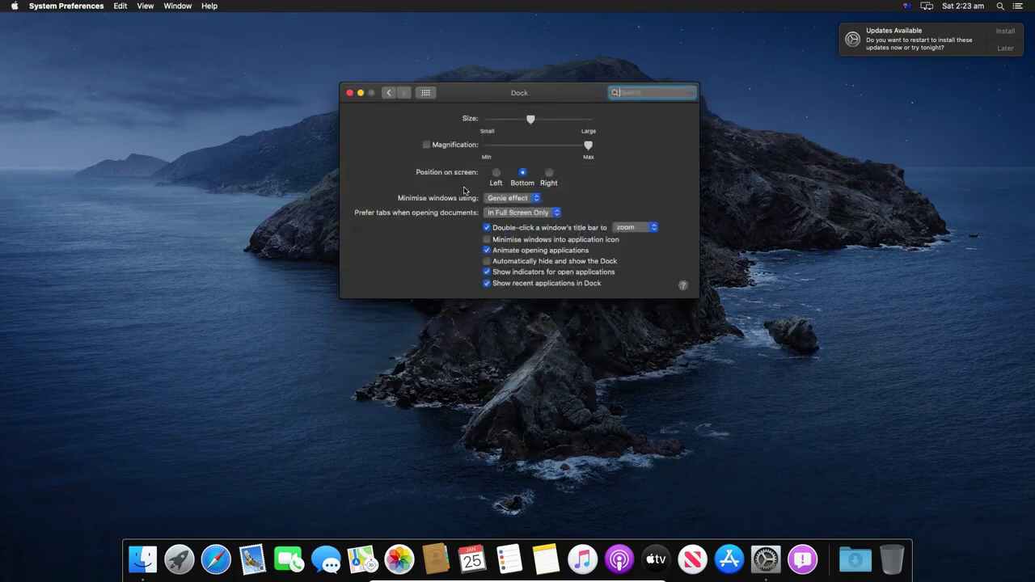
click(503, 119)
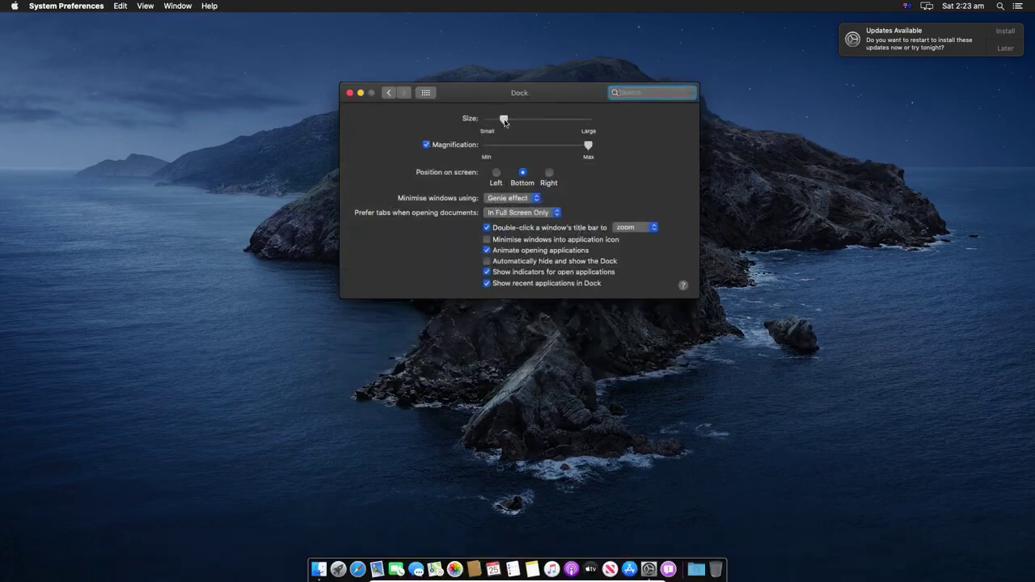
click(349, 93)
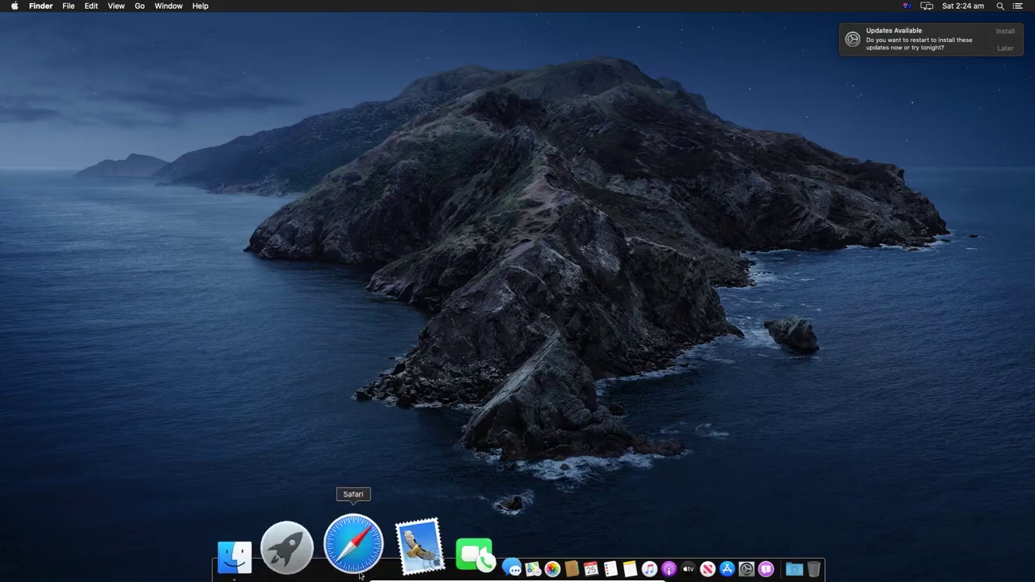
- Open geekrar.com in Safari and look through the posts on its home page
click(360, 537)
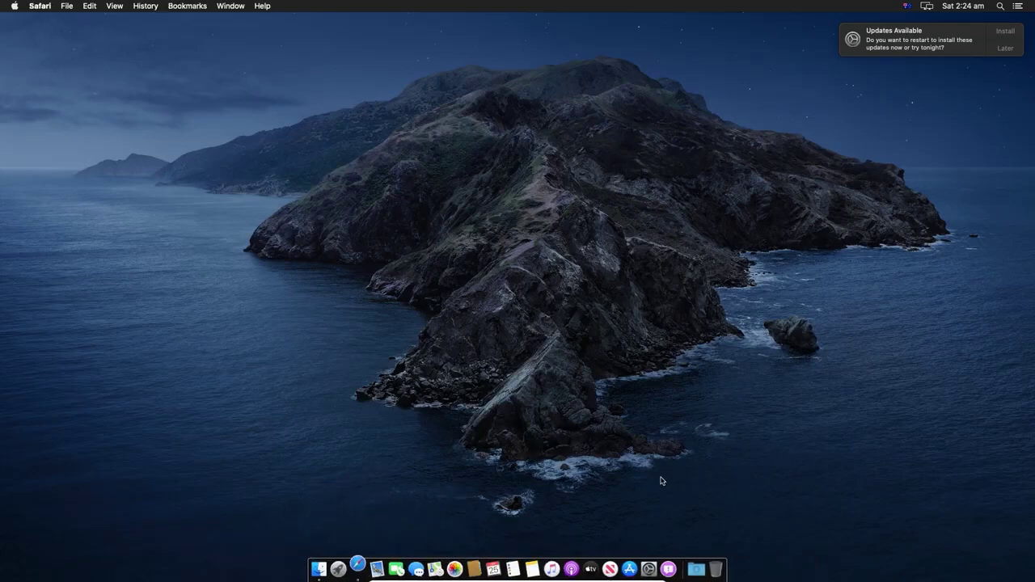
text(geekrar.com)
key(Return)
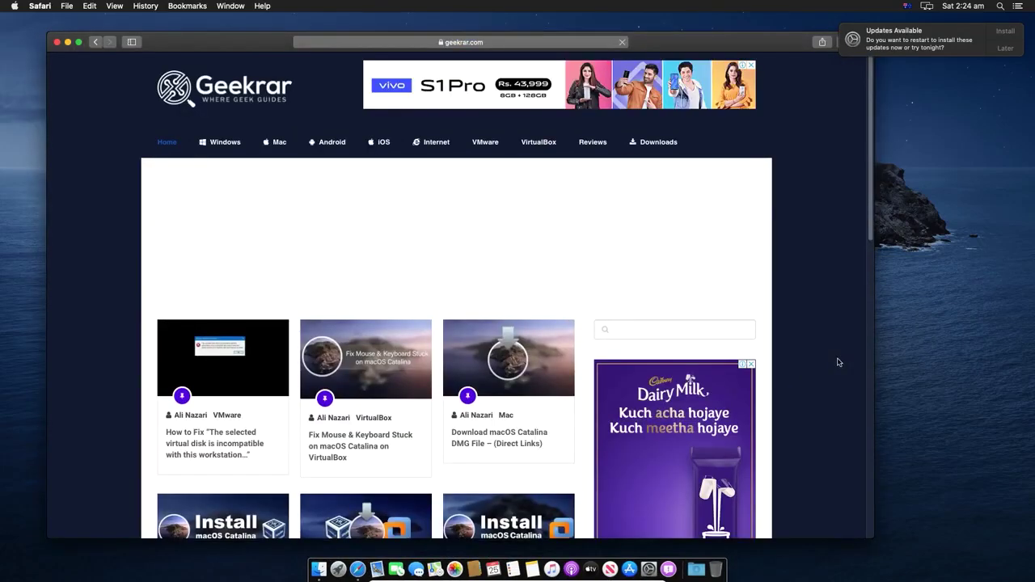
scroll(837, 362, down, 5)
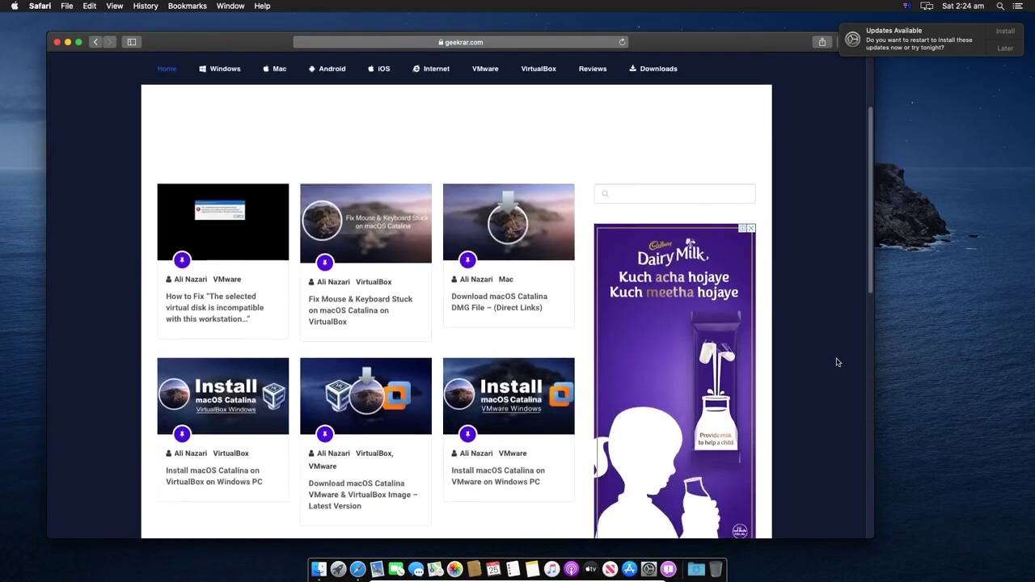
scroll(838, 363, down, 10)
scroll(835, 361, up, 15)
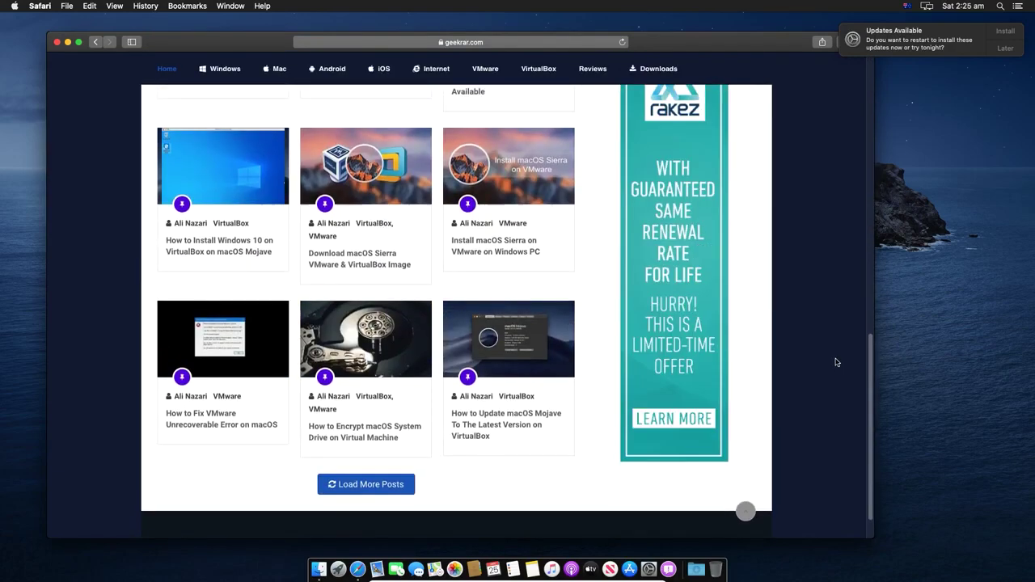